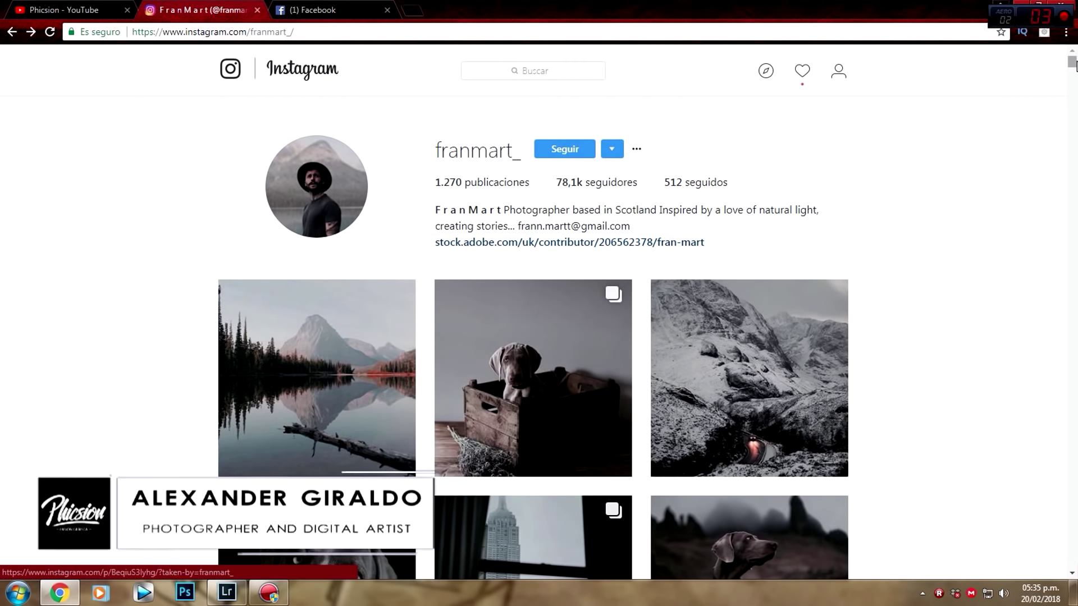
- Browse the Instagram profile and open the Highland cow road post for reference
{"action": "left_click_drag", "start_coordinate": [1073, 64], "coordinate": [1073, 83]}
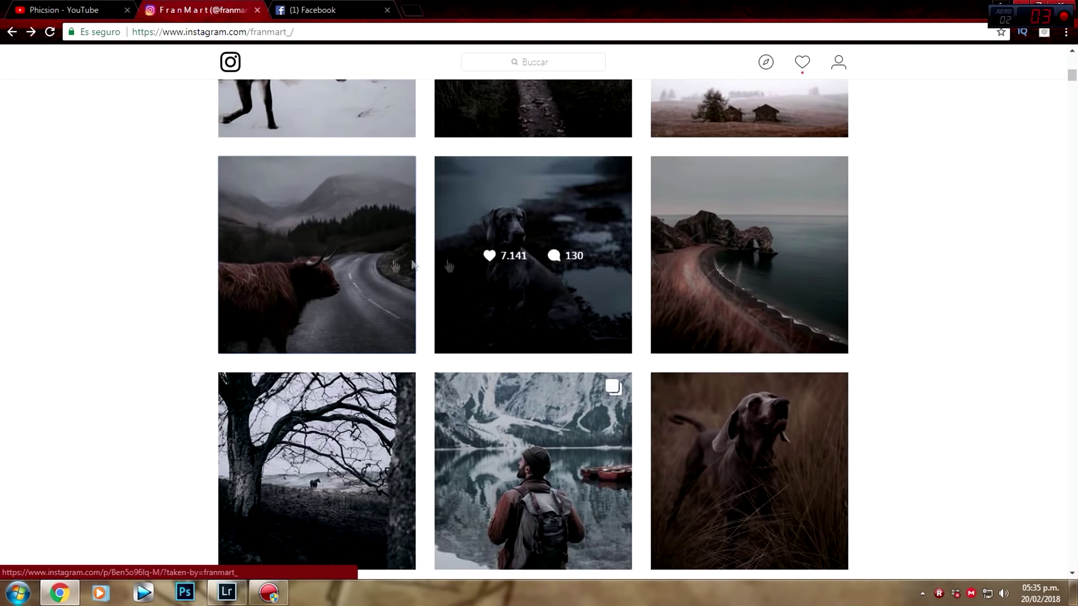
{"action": "mouse_move", "coordinate": [749, 255]}
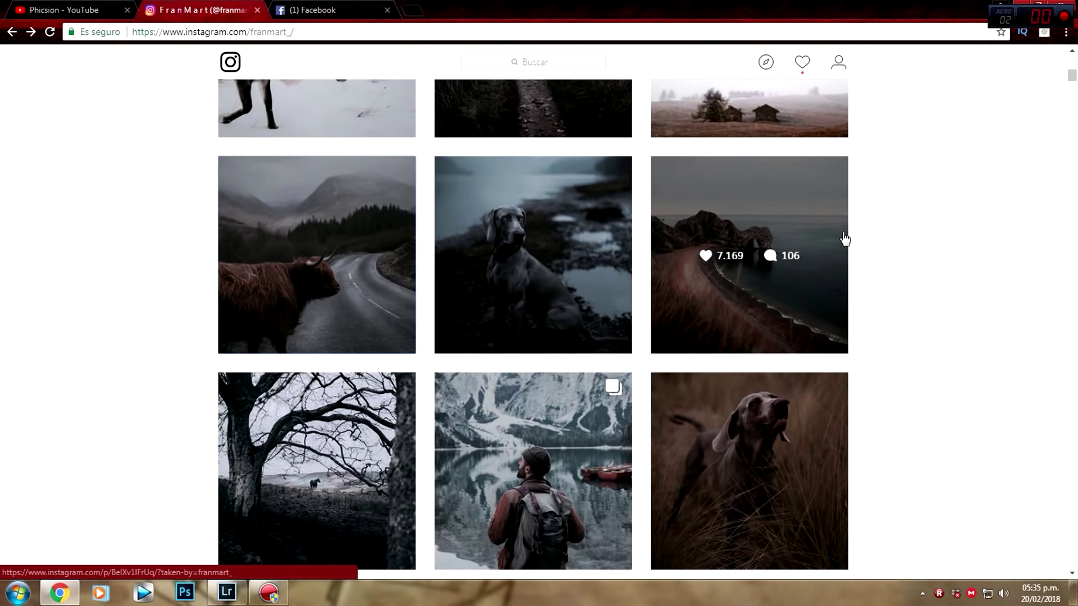
{"action": "scroll", "coordinate": [1073, 72], "scroll_direction": "up", "scroll_amount": 2}
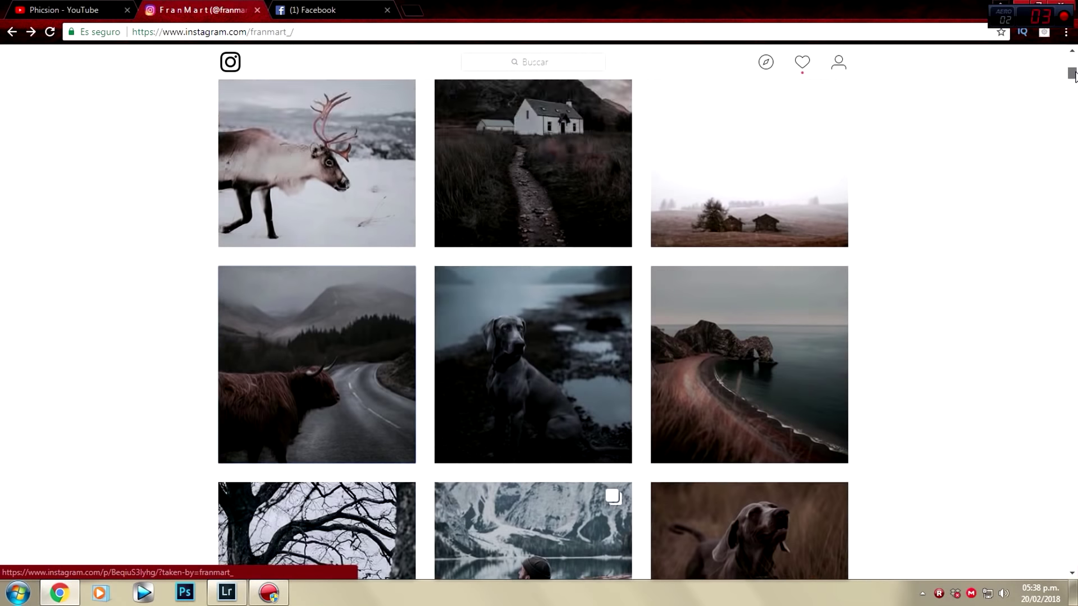
{"action": "scroll", "coordinate": [475, 247], "scroll_direction": "down", "scroll_amount": 2}
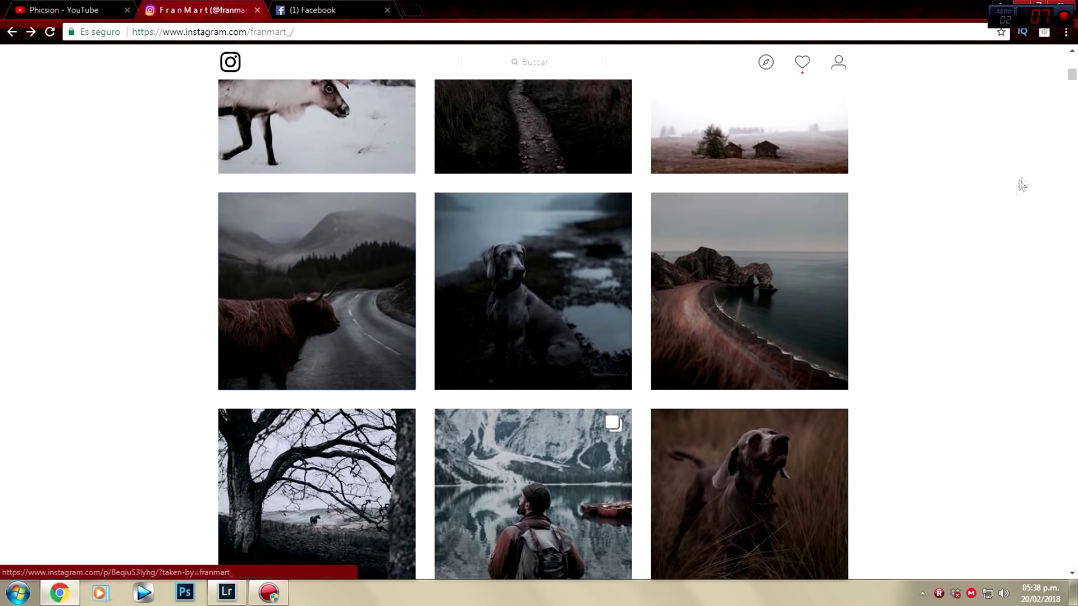
{"action": "left_click_drag", "start_coordinate": [1074, 77], "coordinate": [1074, 85]}
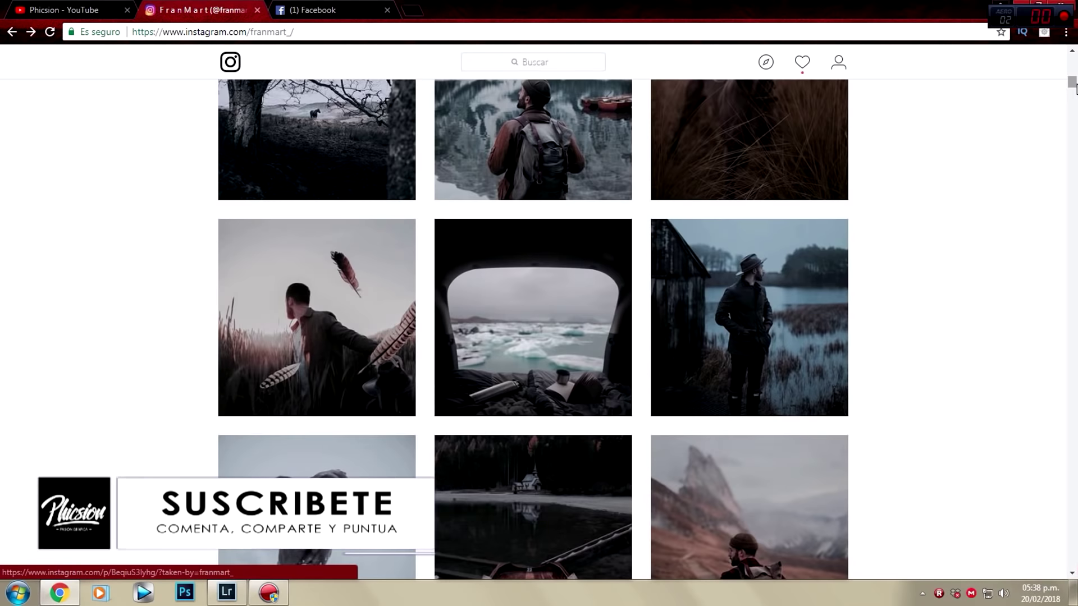
{"action": "scroll", "coordinate": [915, 300], "scroll_direction": "up", "scroll_amount": 5}
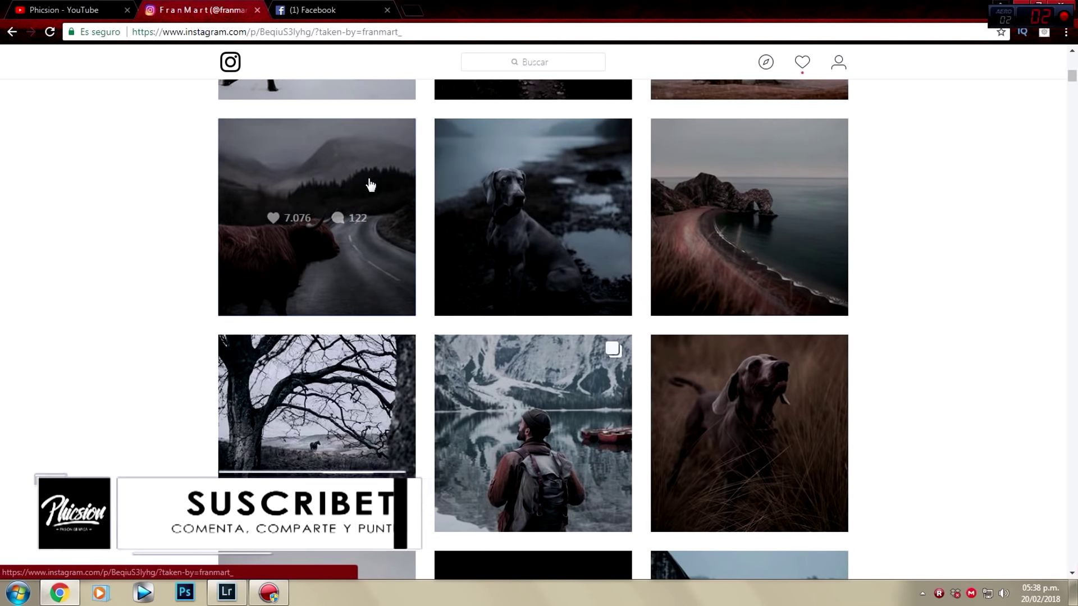
{"action": "left_click", "coordinate": [369, 183]}
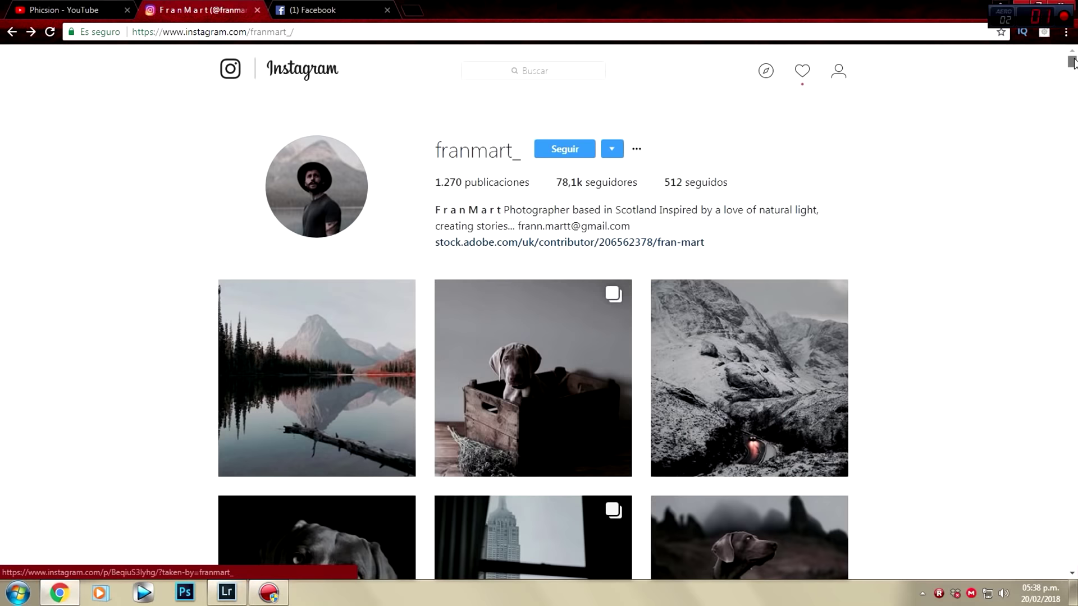
{"action": "scroll", "coordinate": [351, 275], "scroll_direction": "down", "scroll_amount": 10}
{"action": "scroll", "coordinate": [352, 275], "scroll_direction": "down", "scroll_amount": 7}
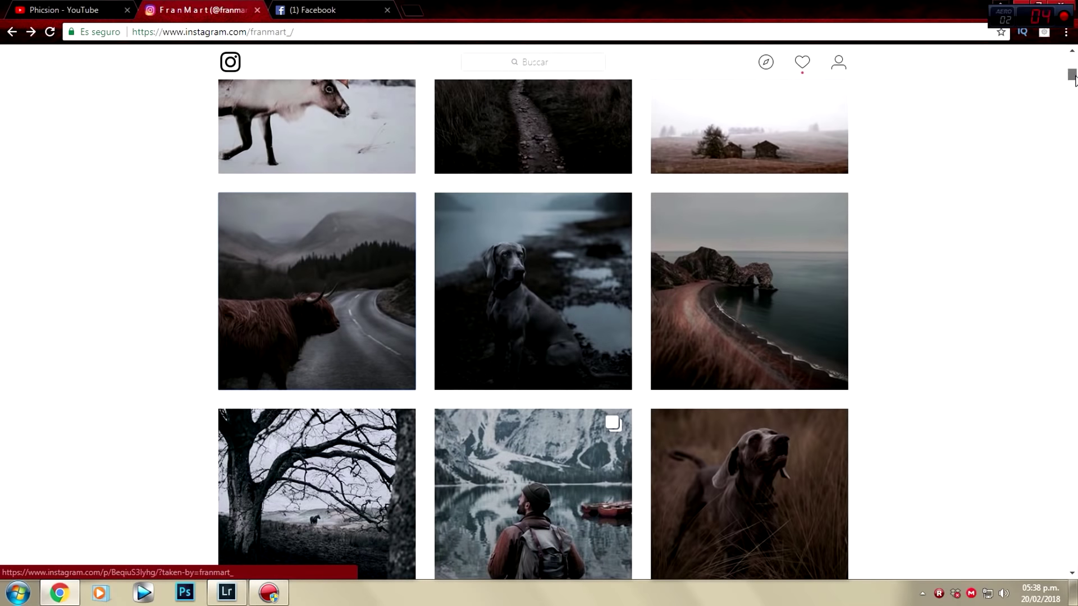
{"action": "scroll", "coordinate": [1073, 79], "scroll_direction": "down", "scroll_amount": 3}
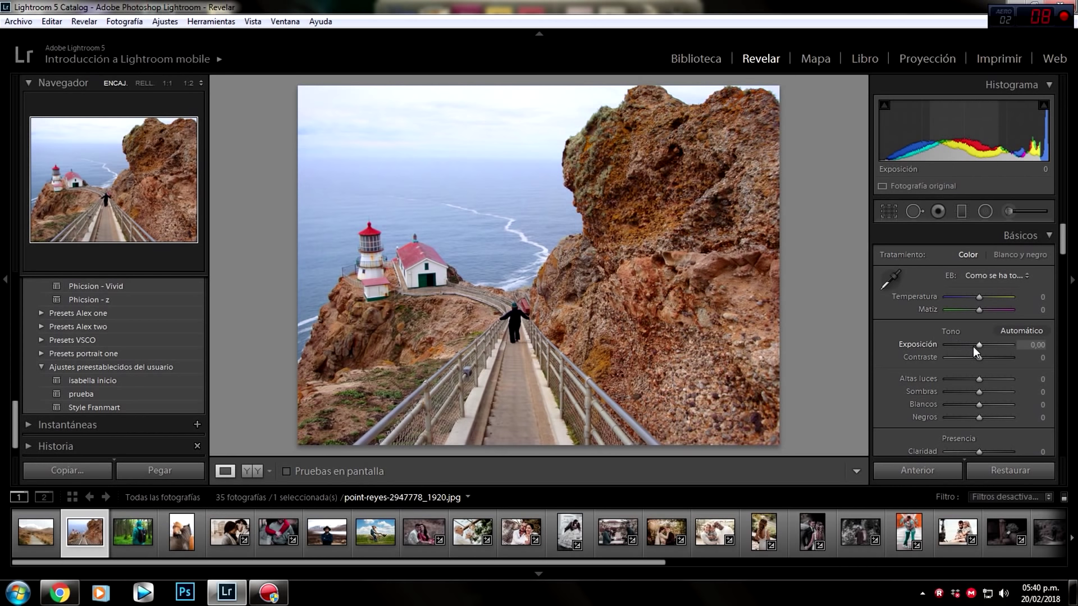
{"action": "left_click", "coordinate": [59, 592]}
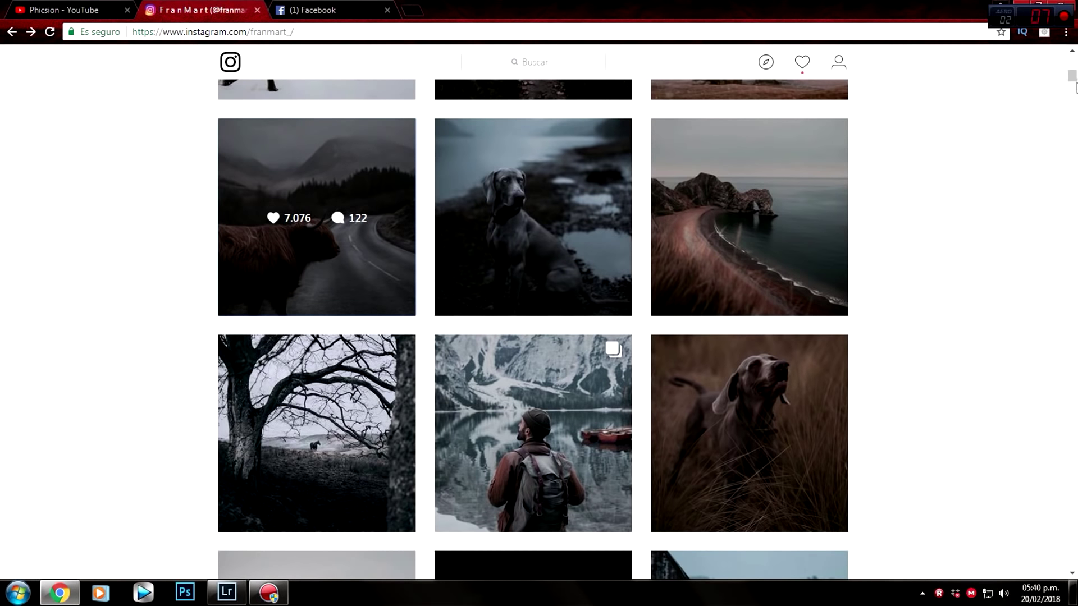
{"action": "left_click_drag", "start_coordinate": [1072, 77], "coordinate": [1073, 79]}
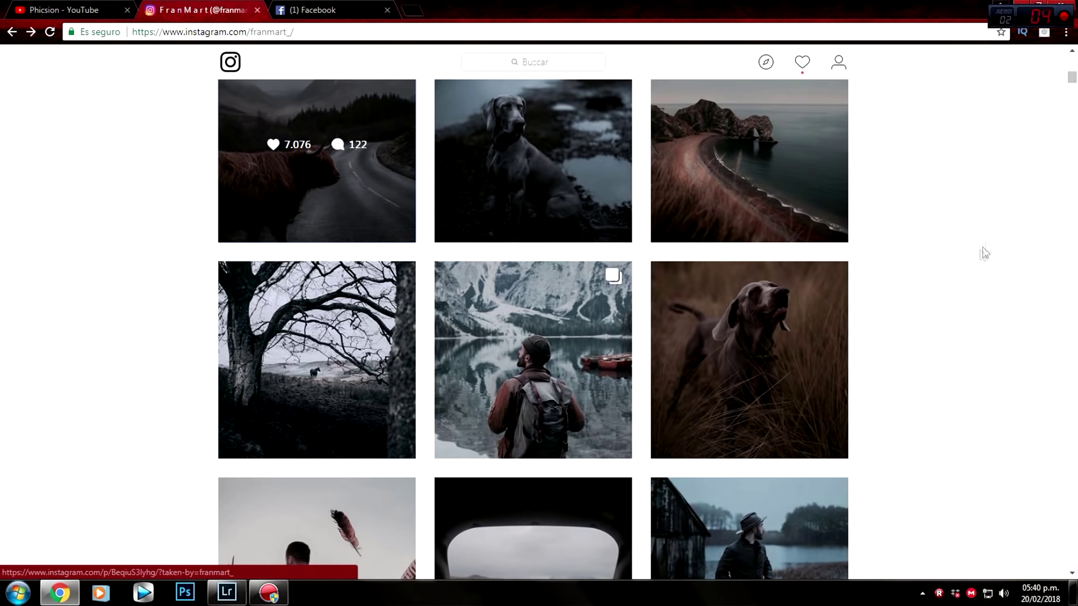
{"action": "left_click", "coordinate": [1073, 100]}
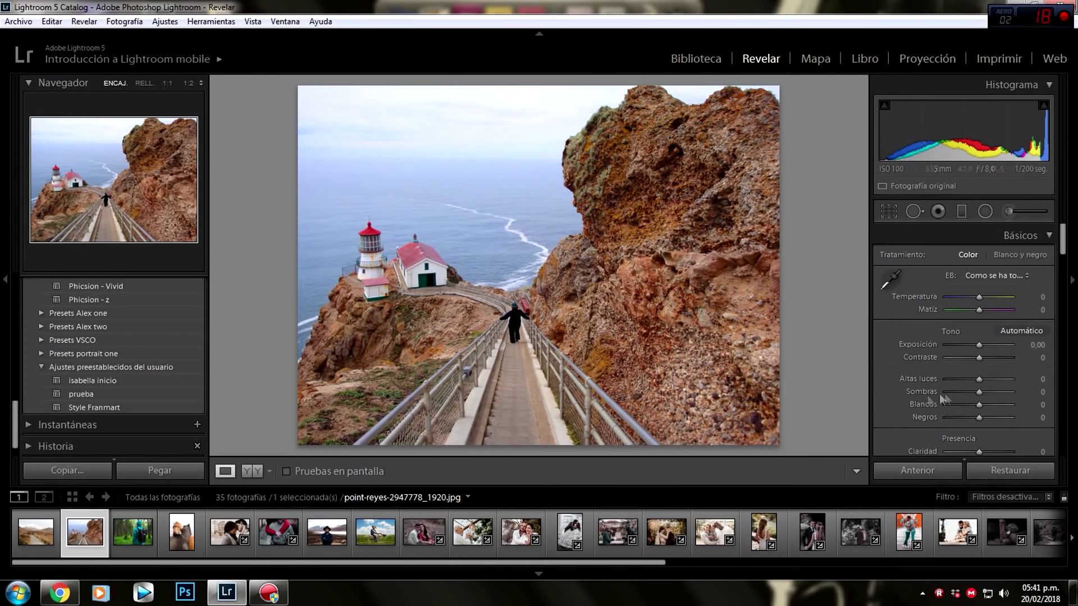
- Give the lighthouse photo exposure -0.21, contrast +12 and highlights -83
{"action": "left_click", "coordinate": [1033, 345]}
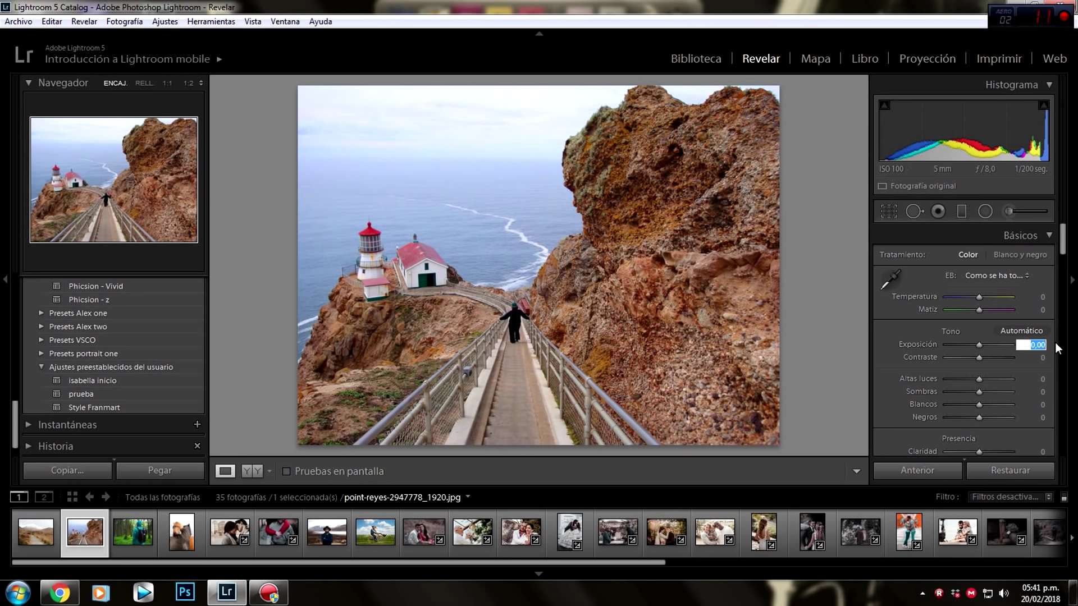
{"action": "type", "text": "-0"}
{"action": "type", "text": ",21"}
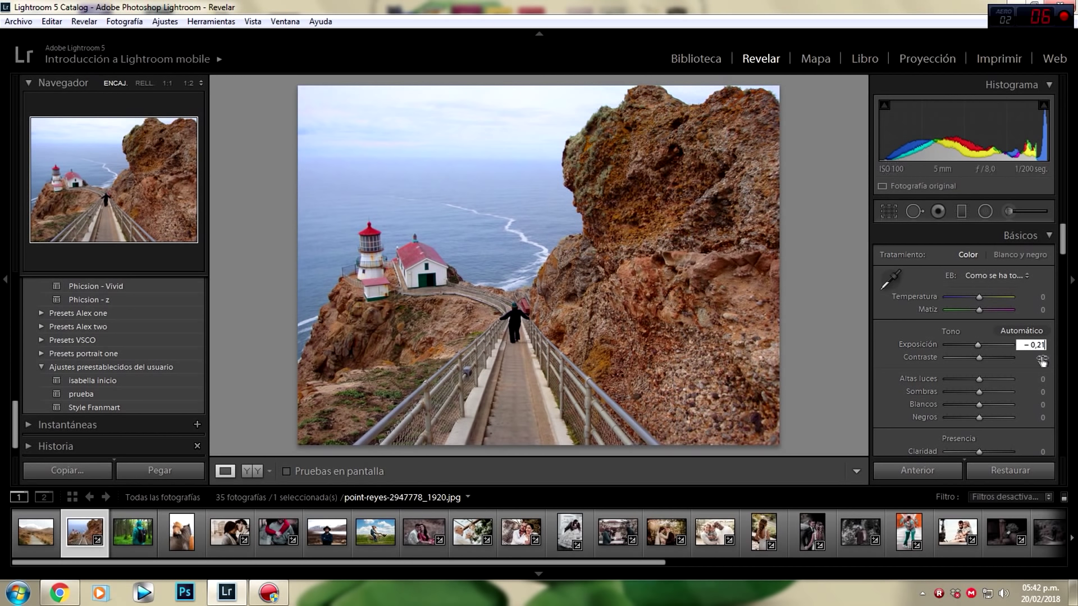
{"action": "left_click", "coordinate": [1042, 359]}
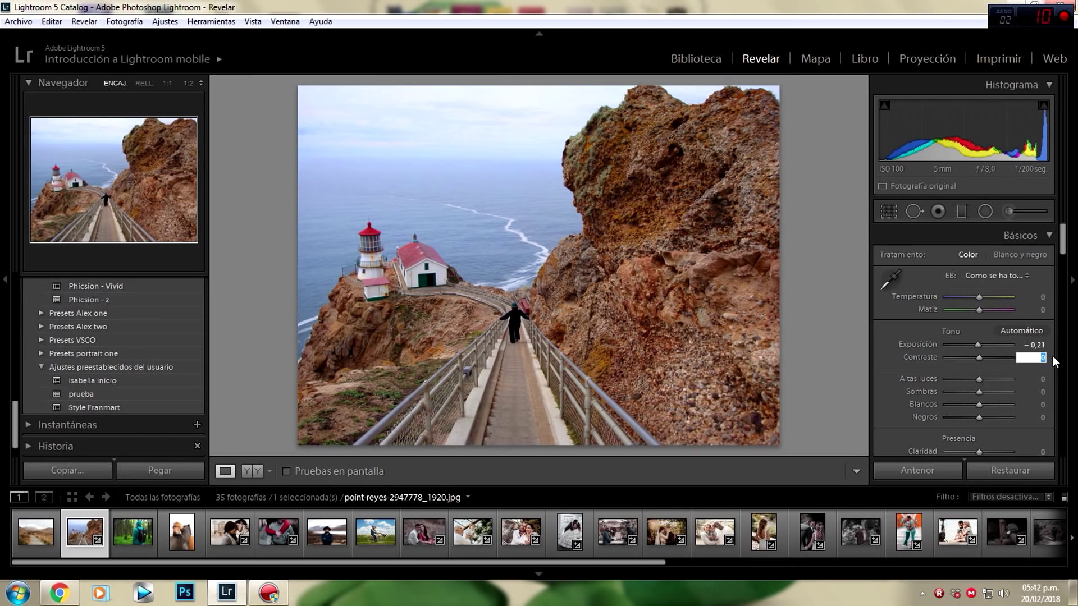
{"action": "type", "text": "12"}
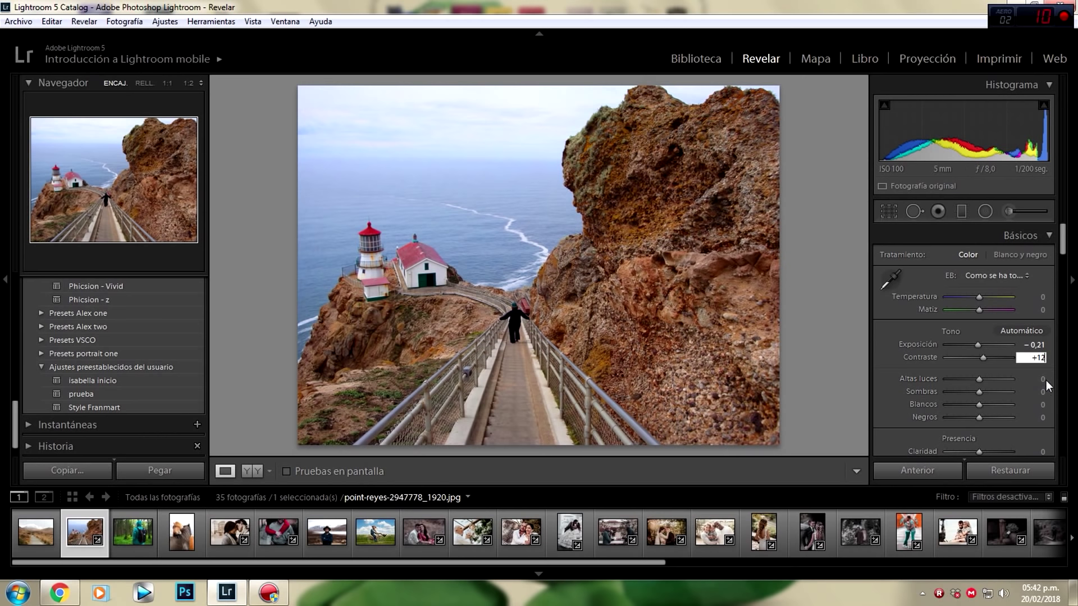
{"action": "key", "text": "Tab"}
{"action": "type", "text": "-83"}
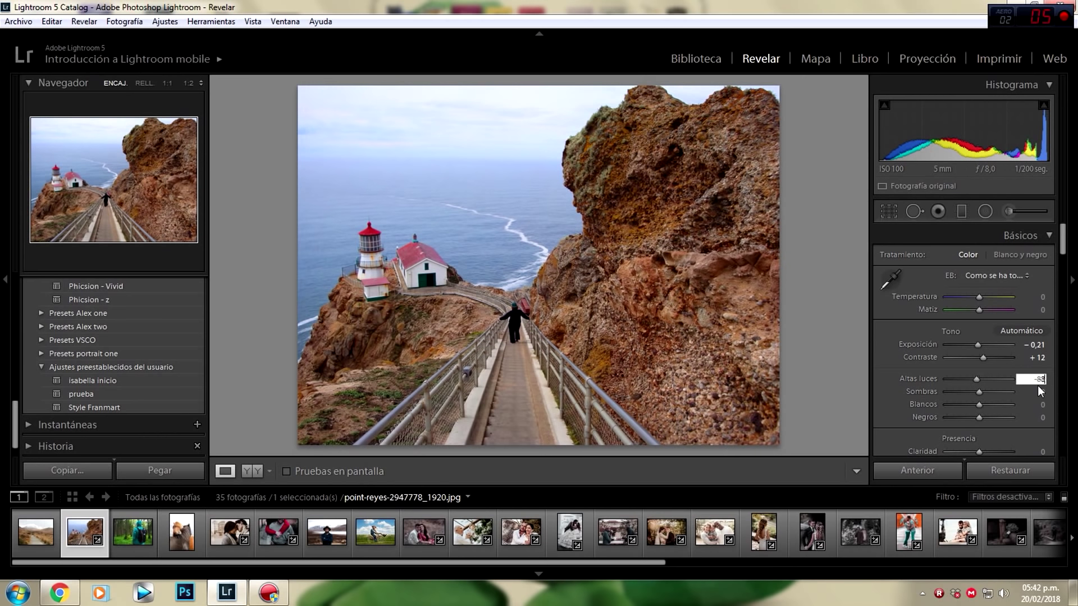
{"action": "key", "text": "Return"}
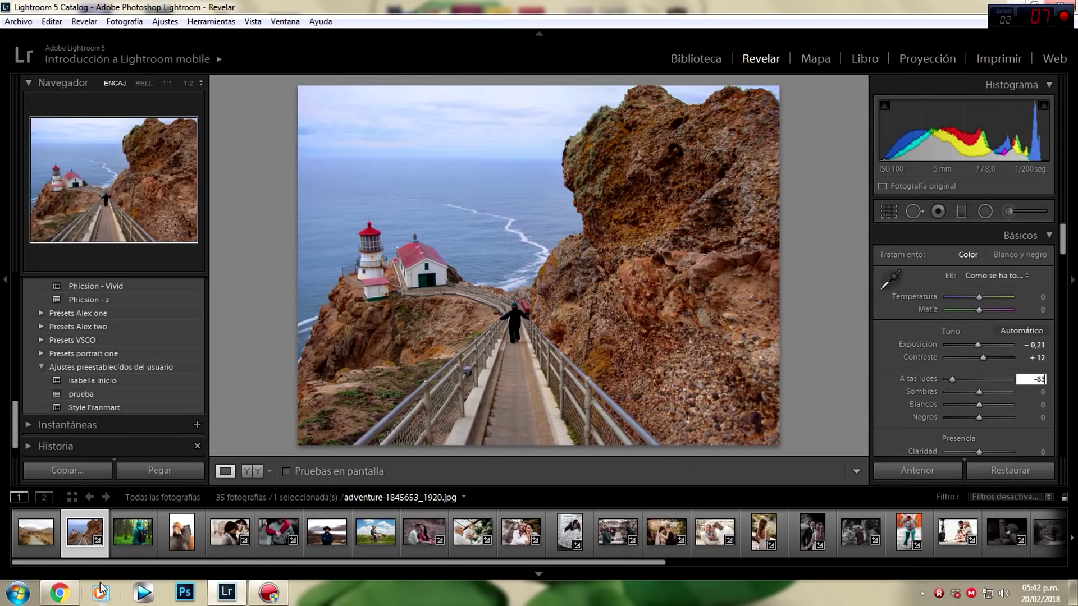
{"action": "key", "text": "alt+Tab"}
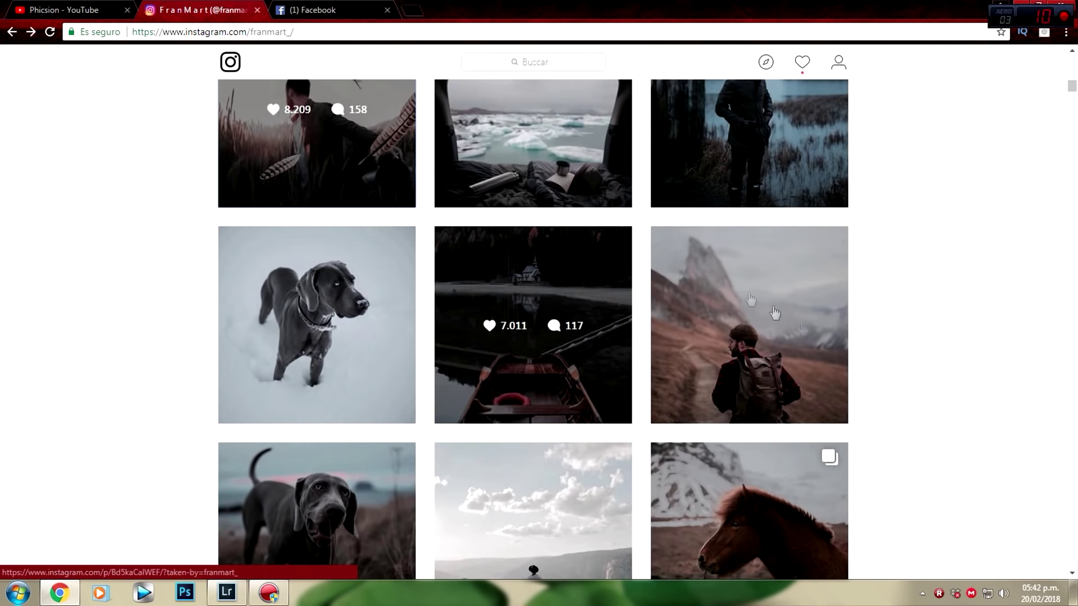
- View the misty mountain hiker post on Instagram, then return to Lightroom
{"action": "left_click", "coordinate": [778, 261]}
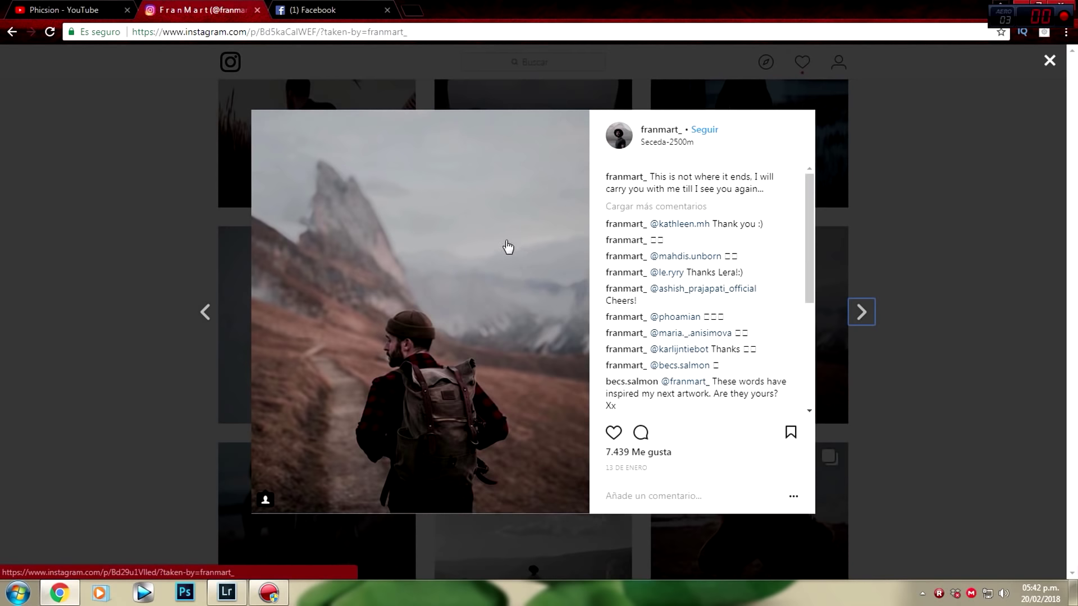
{"action": "left_click", "coordinate": [227, 593]}
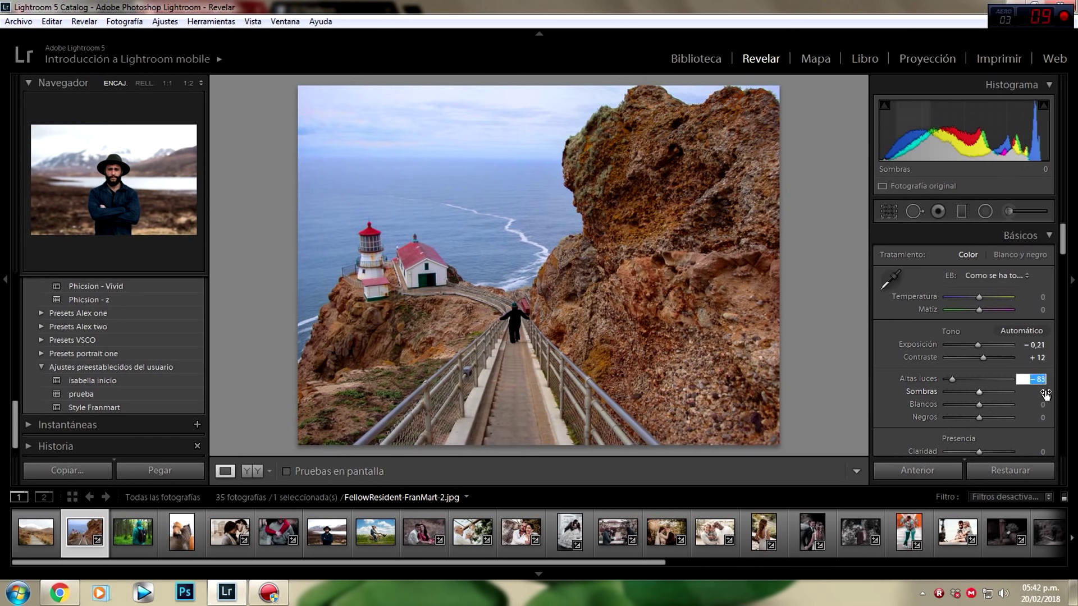
- Set the Basic panel's shadows to +27, whites to -50 and blacks to -25
{"action": "left_click", "coordinate": [1045, 393]}
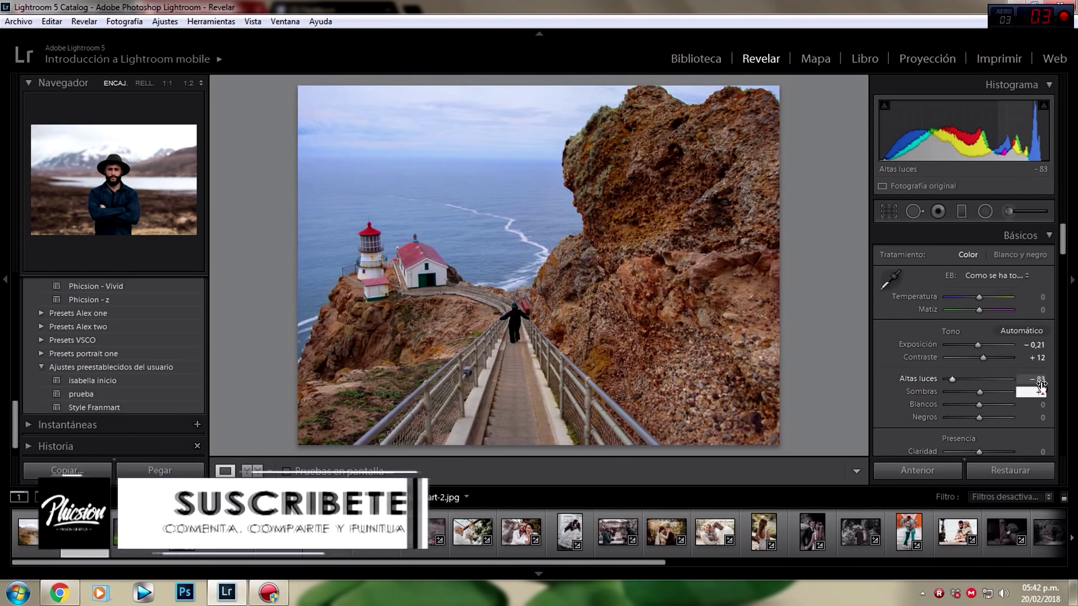
{"action": "type", "text": "+27"}
{"action": "key", "text": "Tab"}
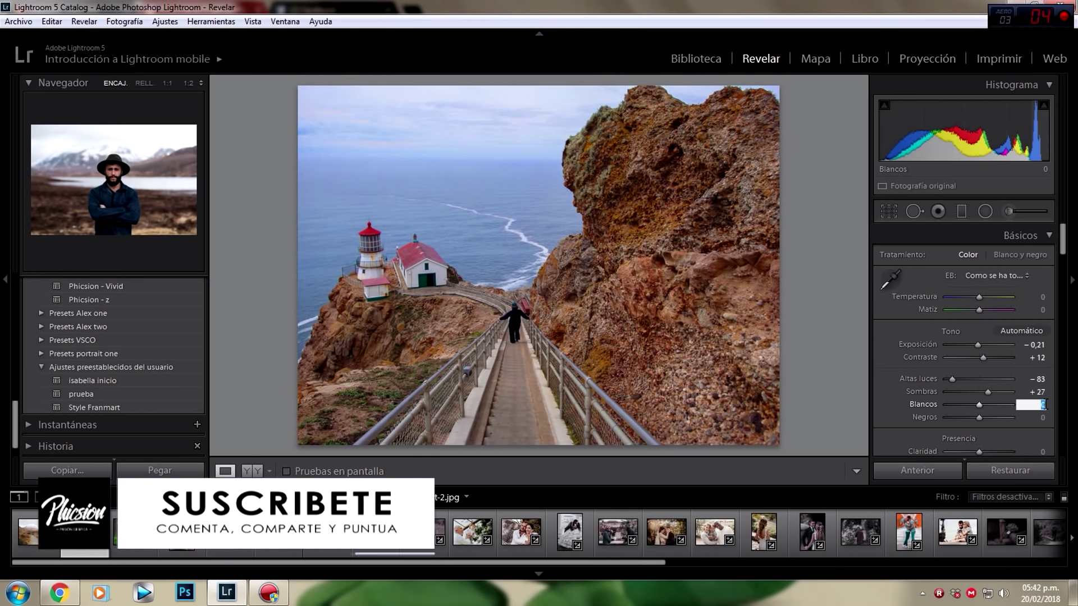
{"action": "type", "text": "-50"}
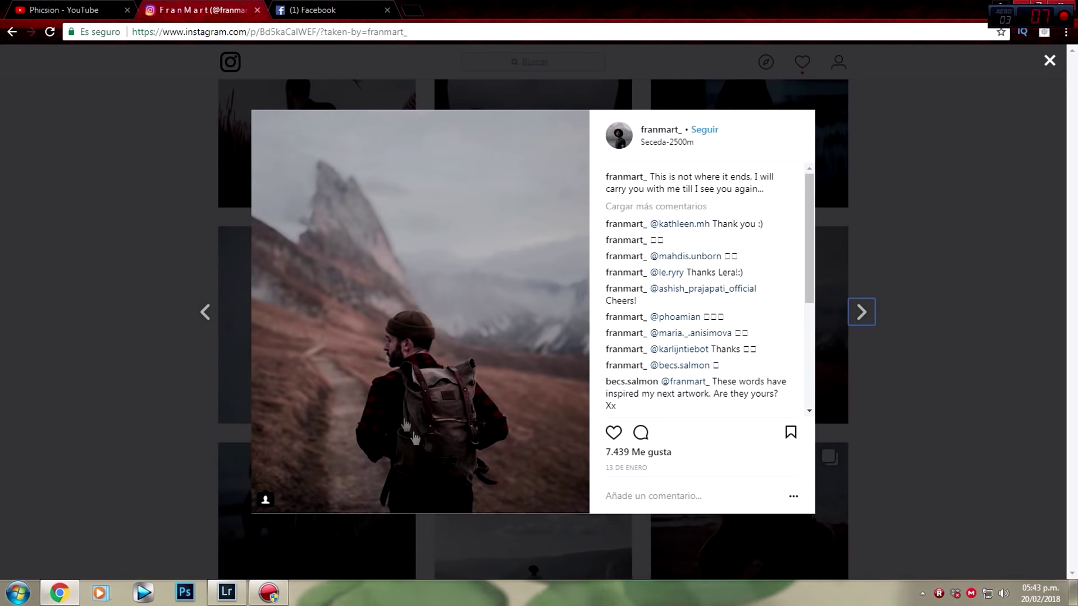
{"action": "left_click", "coordinate": [226, 595]}
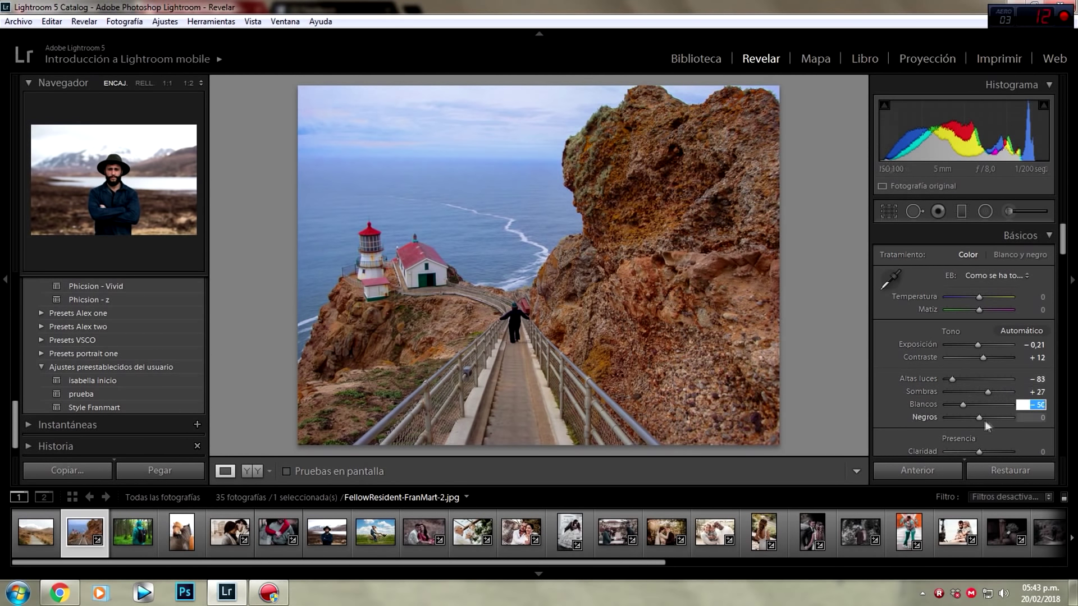
{"action": "left_click", "coordinate": [1042, 417]}
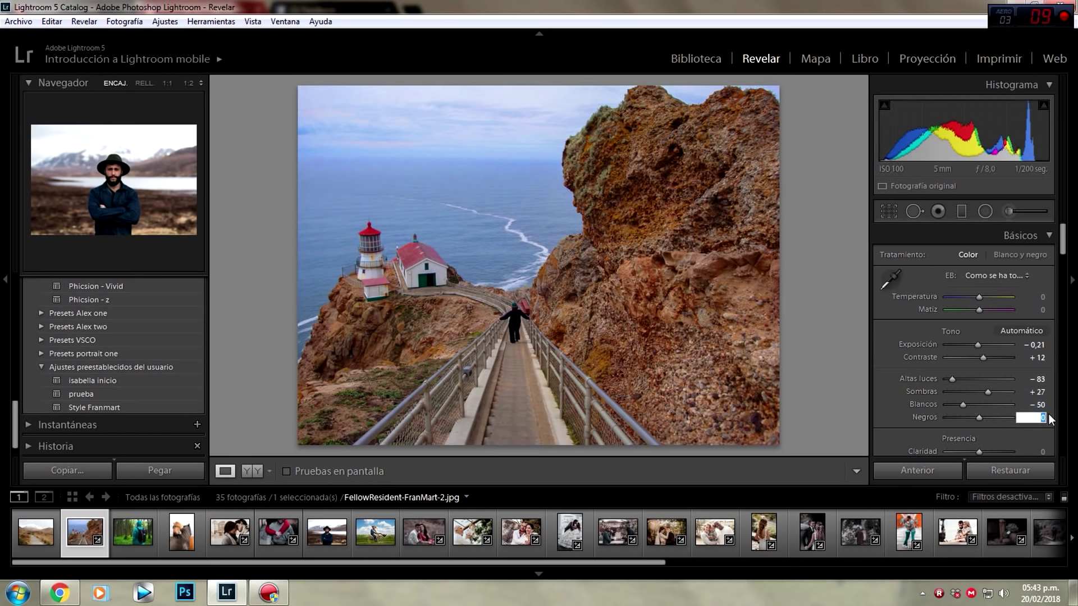
{"action": "type", "text": "-25"}
{"action": "key", "text": "Return"}
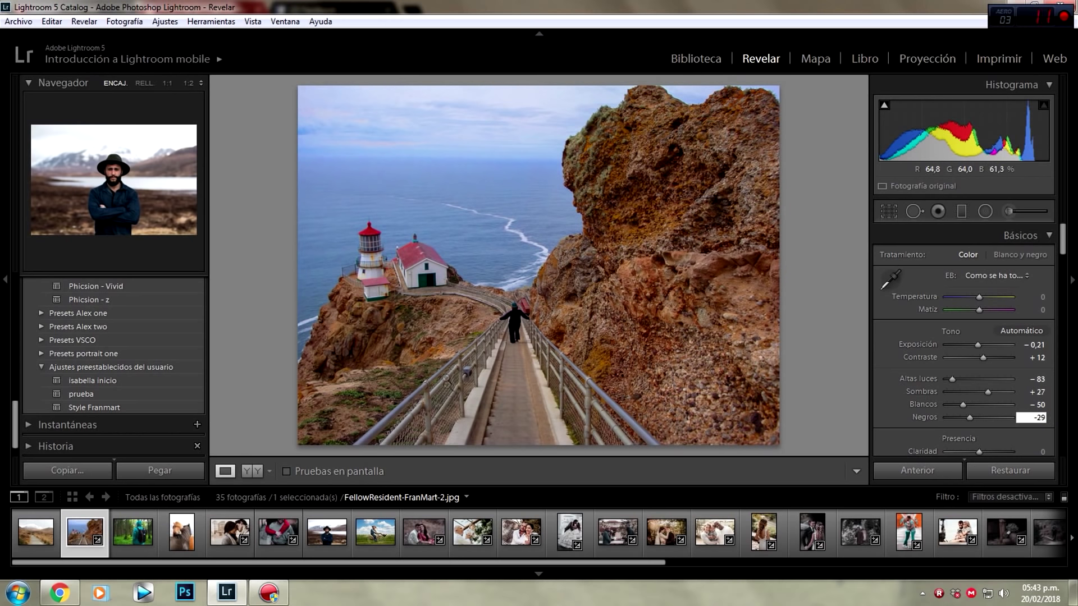
{"action": "scroll", "coordinate": [955, 337], "scroll_direction": "down", "scroll_amount": 3}
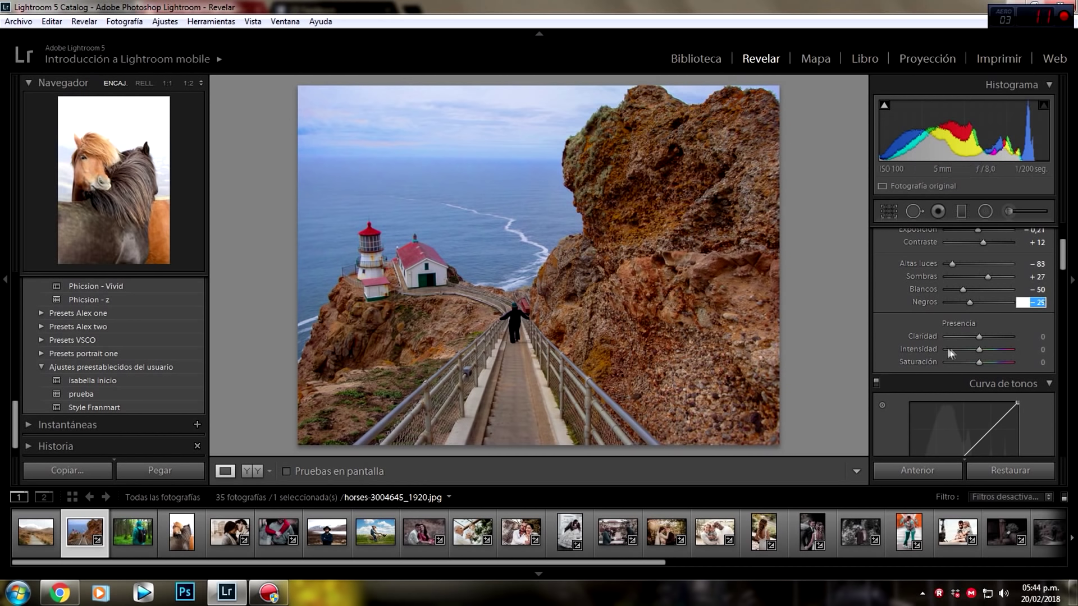
- Set saturation to -26 and vibrance to -54, resetting vibrance once before re-entering it
{"action": "left_click", "coordinate": [1040, 350]}
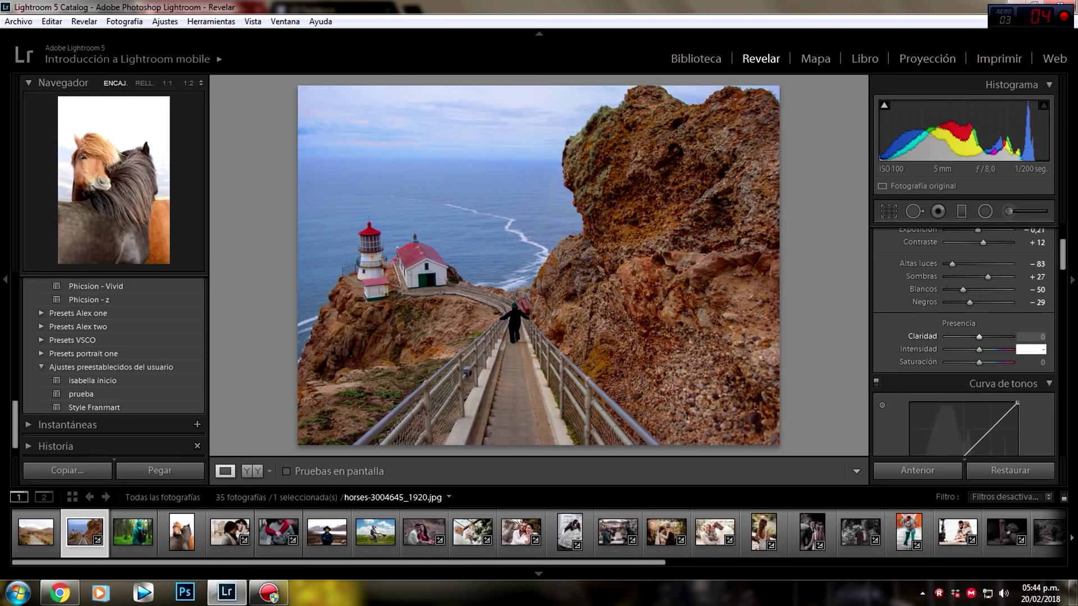
{"action": "type", "text": "-54"}
{"action": "key", "text": "Tab"}
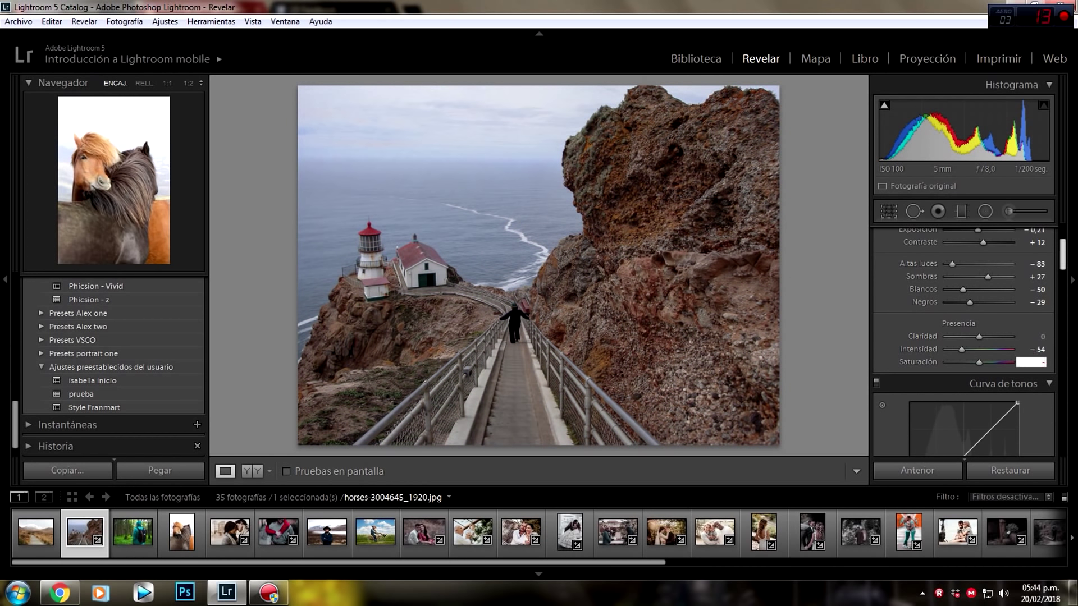
{"action": "type", "text": "26"}
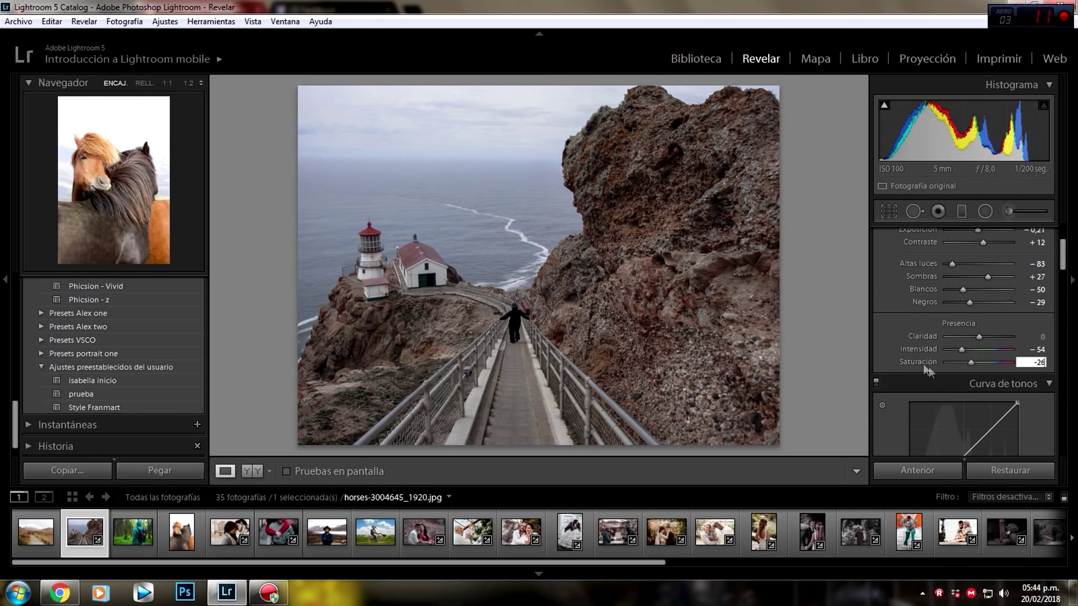
{"action": "left_click_drag", "start_coordinate": [962, 350], "coordinate": [961, 349]}
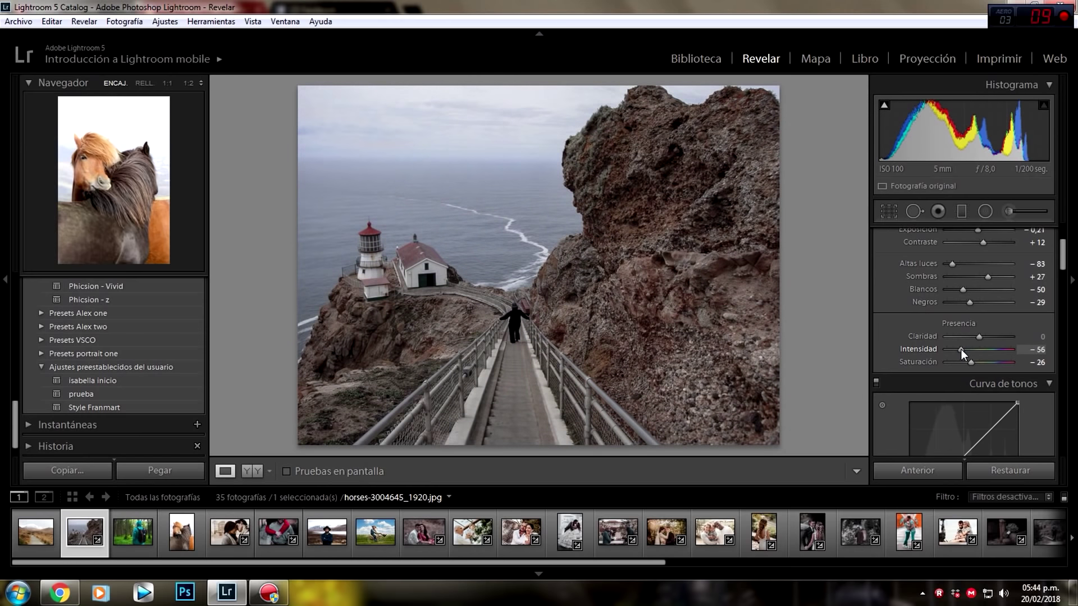
{"action": "double_click", "coordinate": [961, 349]}
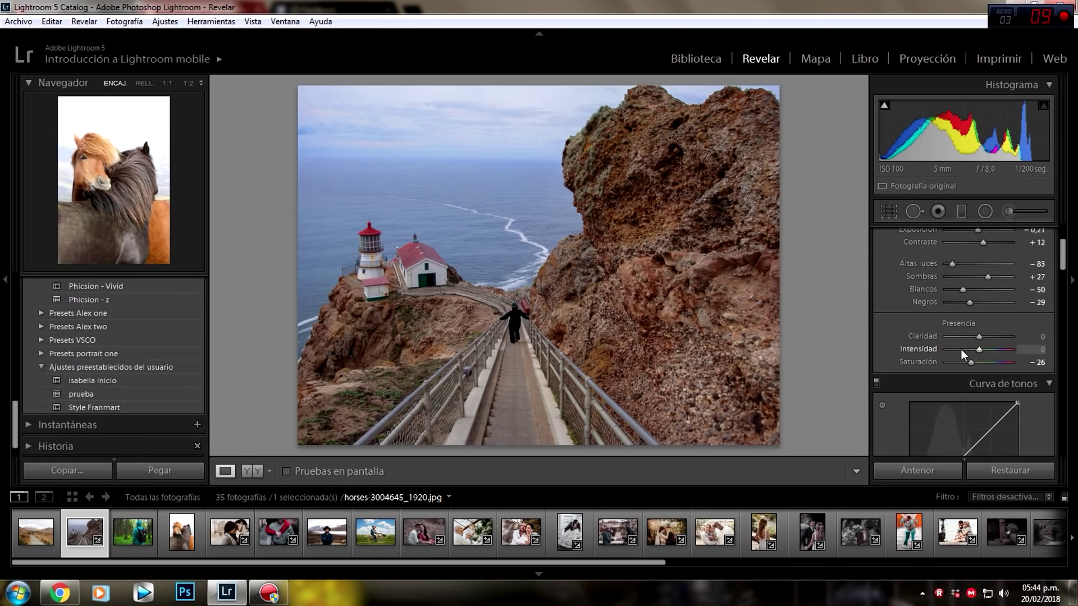
{"action": "left_click", "coordinate": [1043, 349]}
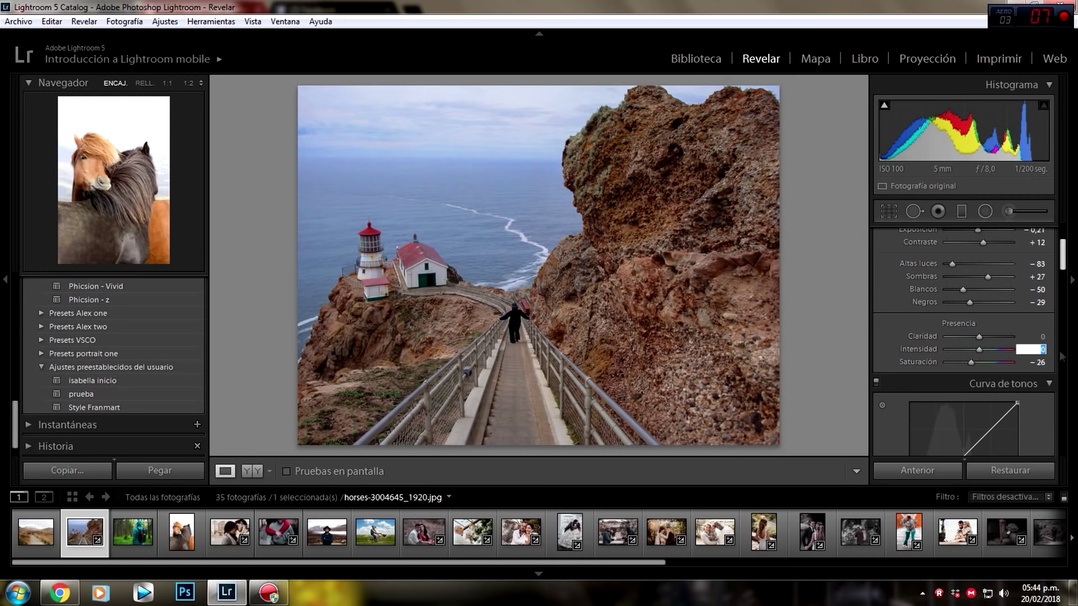
{"action": "type", "text": "-54"}
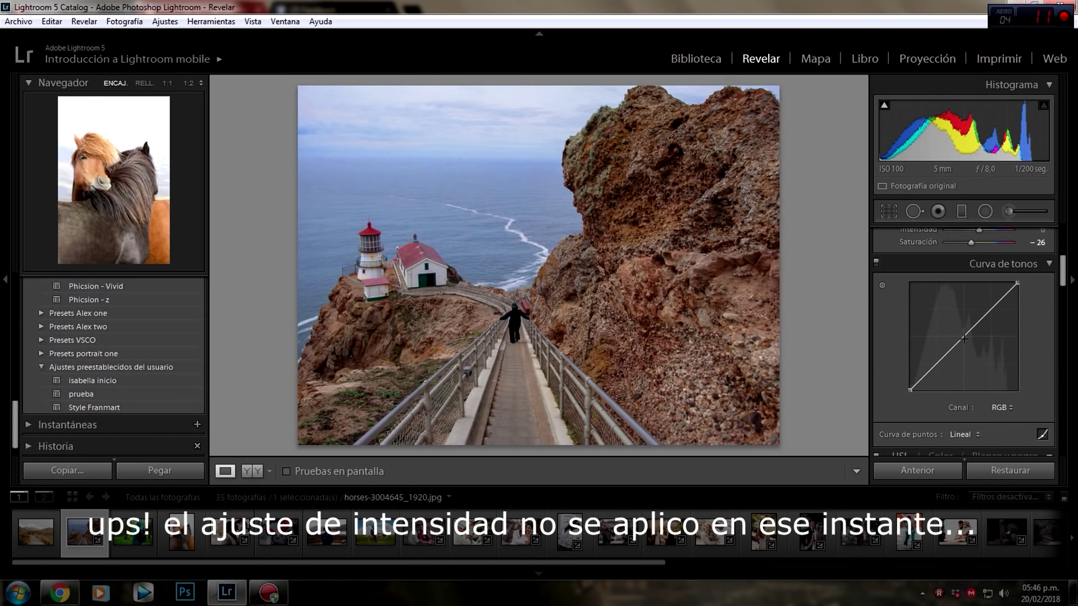
- Add several control points along the tone curve, nudging the middle point down
{"action": "left_click", "coordinate": [966, 335]}
{"action": "left_click", "coordinate": [982, 319]}
{"action": "left_click", "coordinate": [992, 309]}
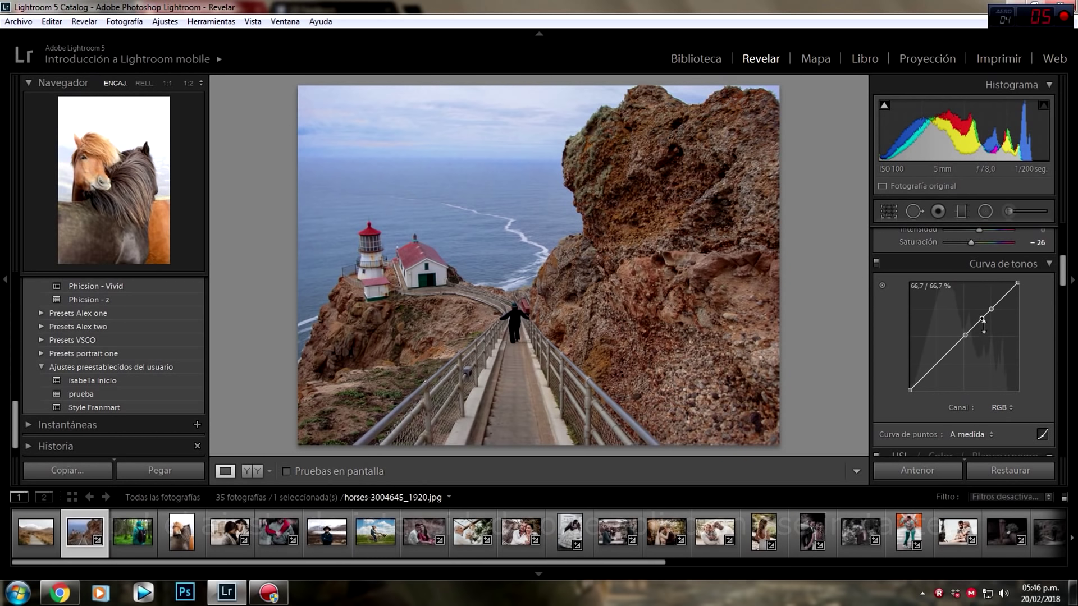
{"action": "left_click_drag", "start_coordinate": [982, 319], "coordinate": [977, 324]}
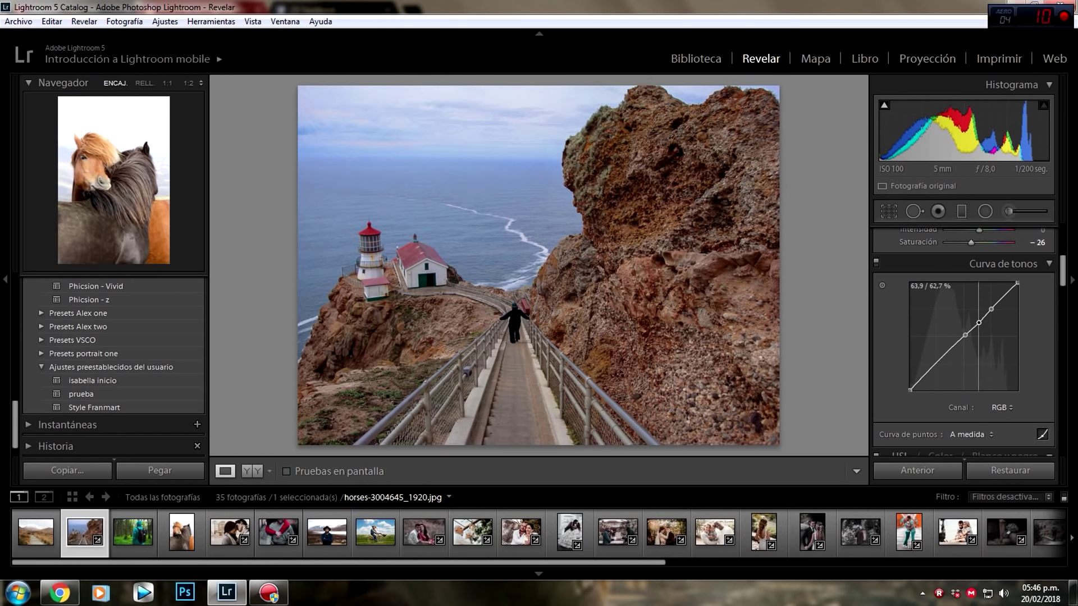
{"action": "left_click", "coordinate": [947, 351]}
{"action": "left_click", "coordinate": [930, 368]}
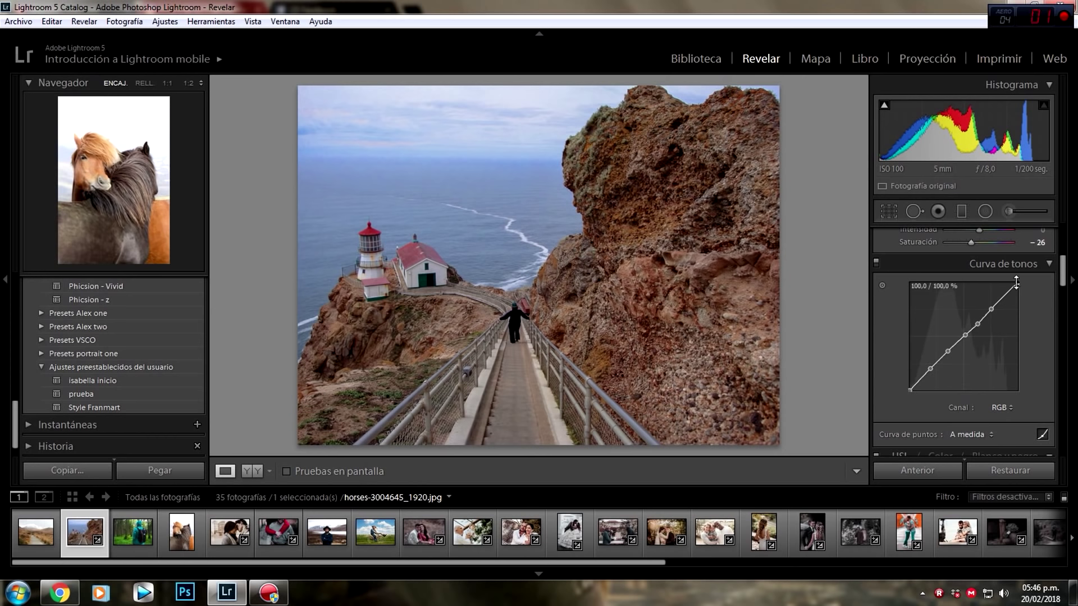
- Lower the curve's top-right whites and lift its bottom-left blacks for a faded S-curve
{"action": "left_click_drag", "start_coordinate": [1017, 284], "coordinate": [1018, 304]}
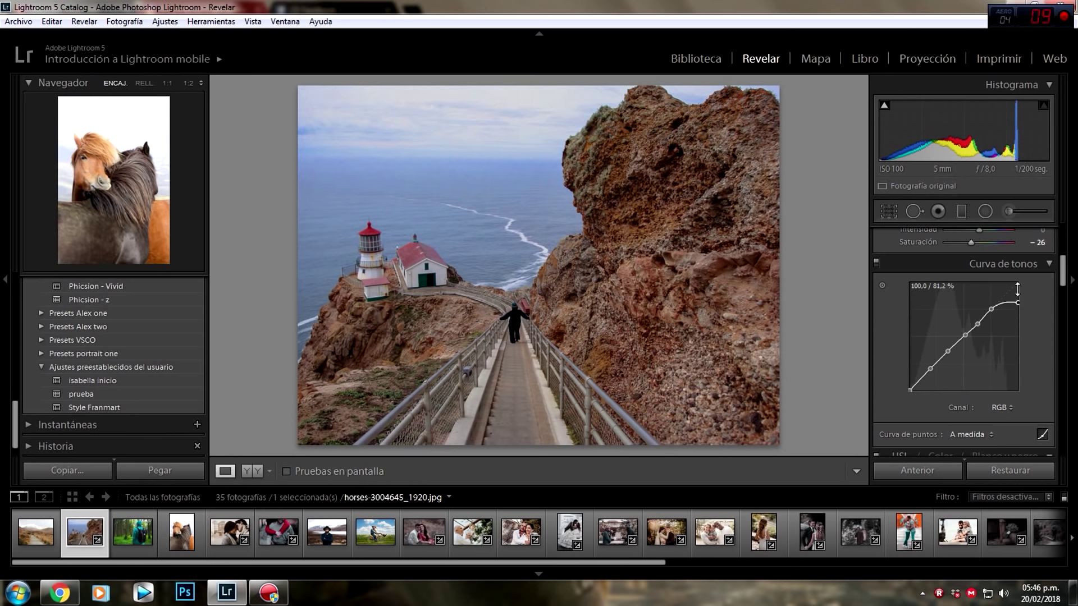
{"action": "left_click_drag", "start_coordinate": [1059, 268], "coordinate": [1061, 250]}
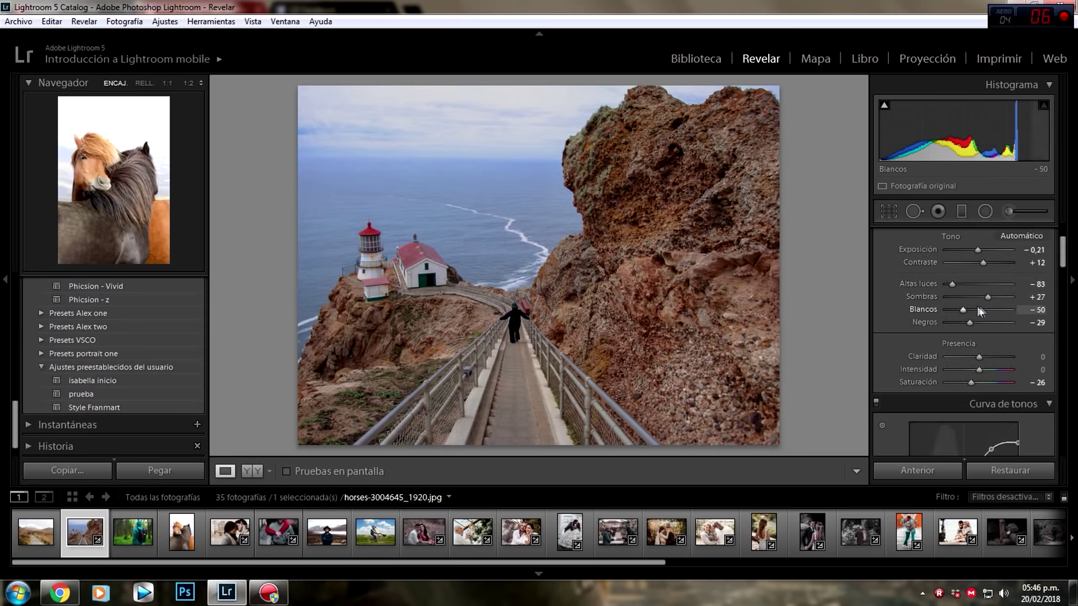
{"action": "left_click_drag", "start_coordinate": [1062, 255], "coordinate": [1063, 272]}
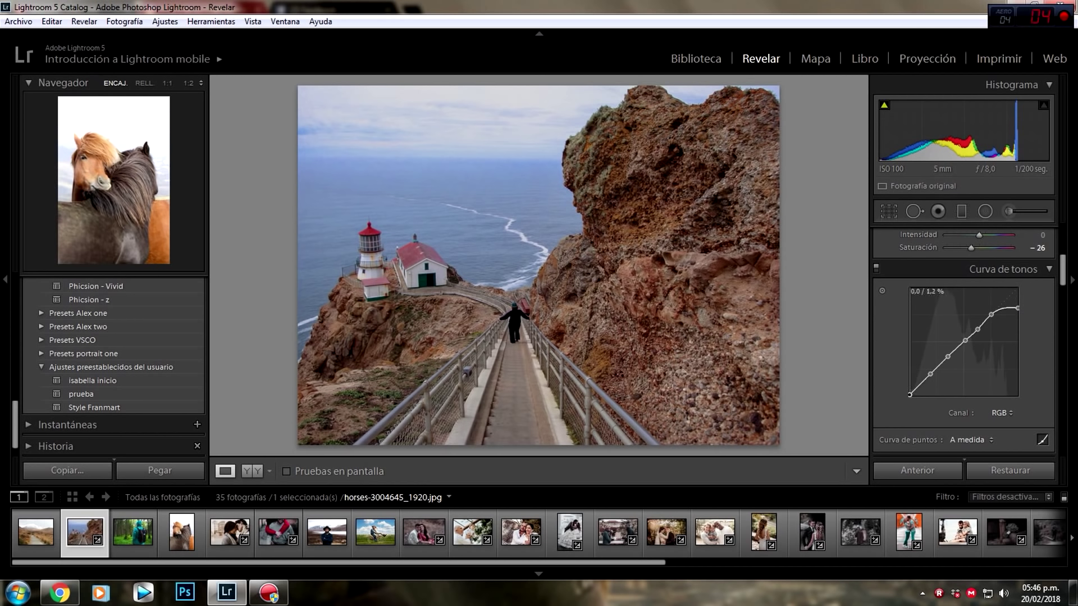
{"action": "left_click_drag", "start_coordinate": [910, 392], "coordinate": [910, 388]}
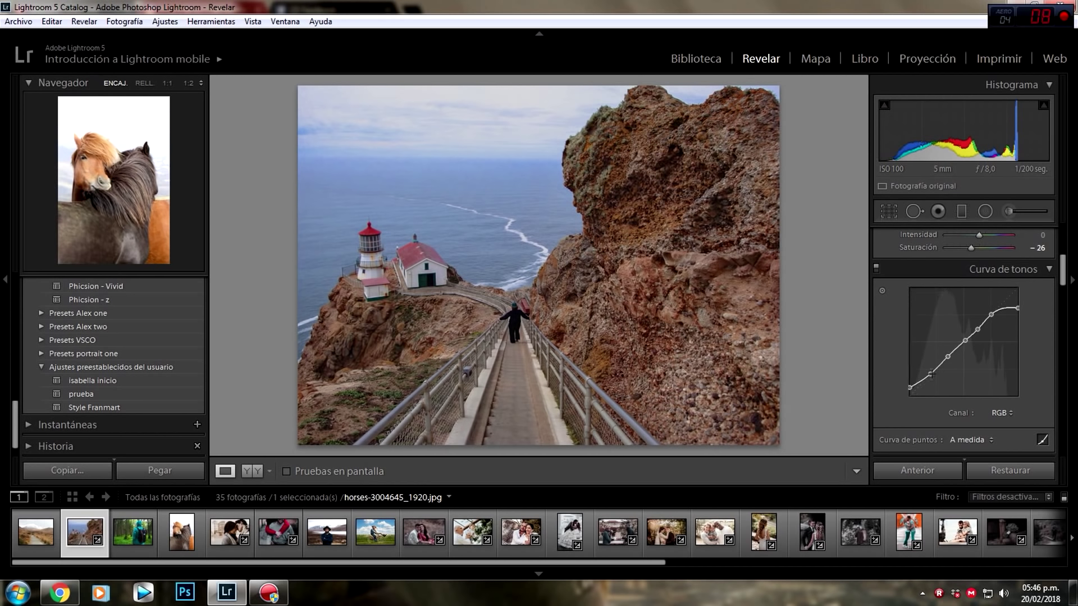
{"action": "left_click_drag", "start_coordinate": [931, 374], "coordinate": [932, 377]}
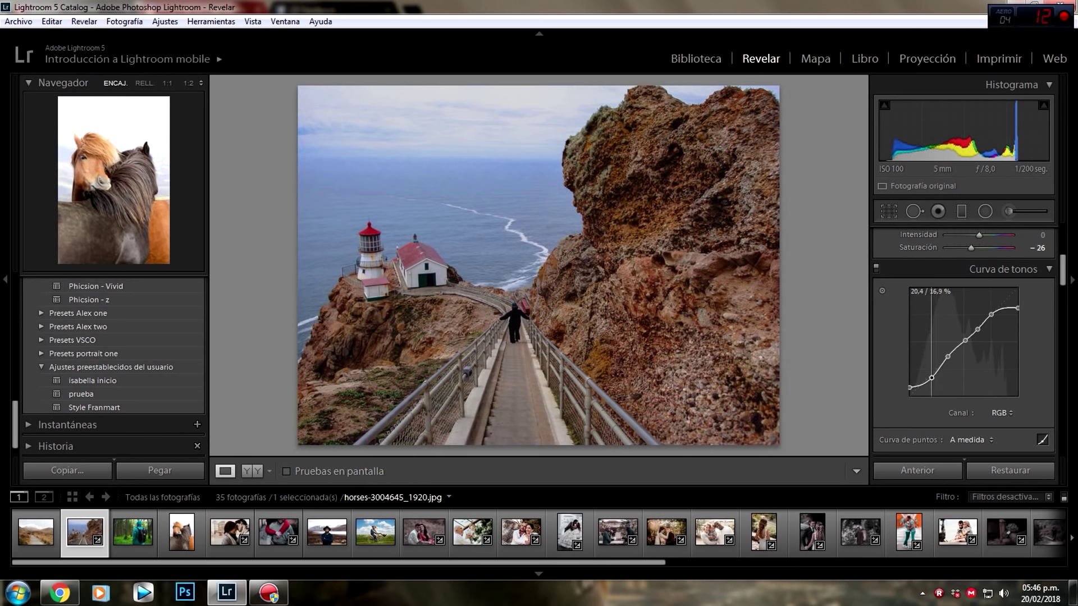
{"action": "left_click_drag", "start_coordinate": [948, 357], "coordinate": [933, 380]}
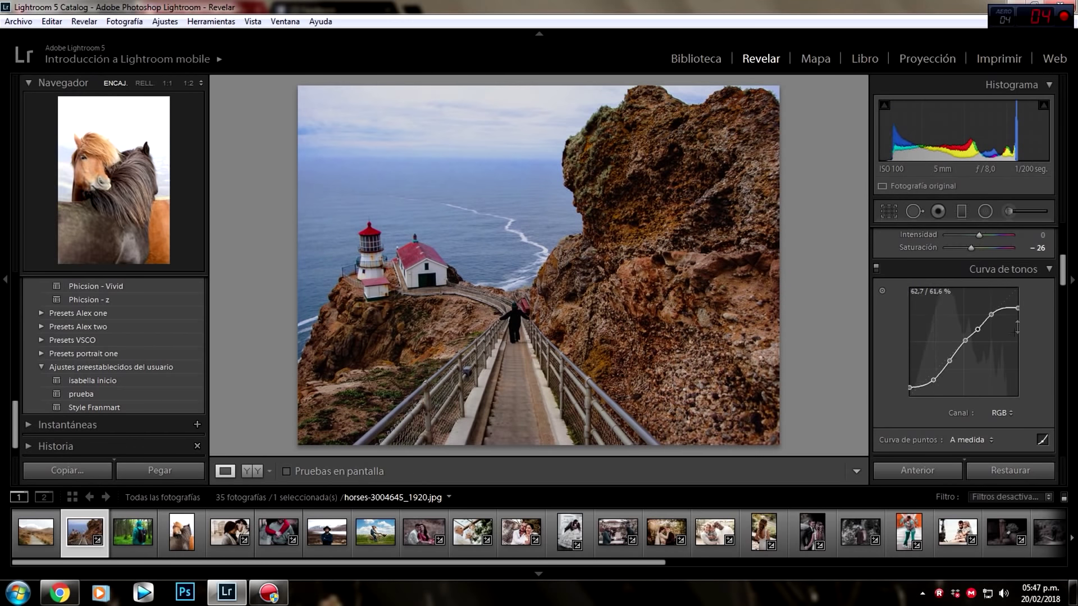
{"action": "left_click", "coordinate": [1043, 235]}
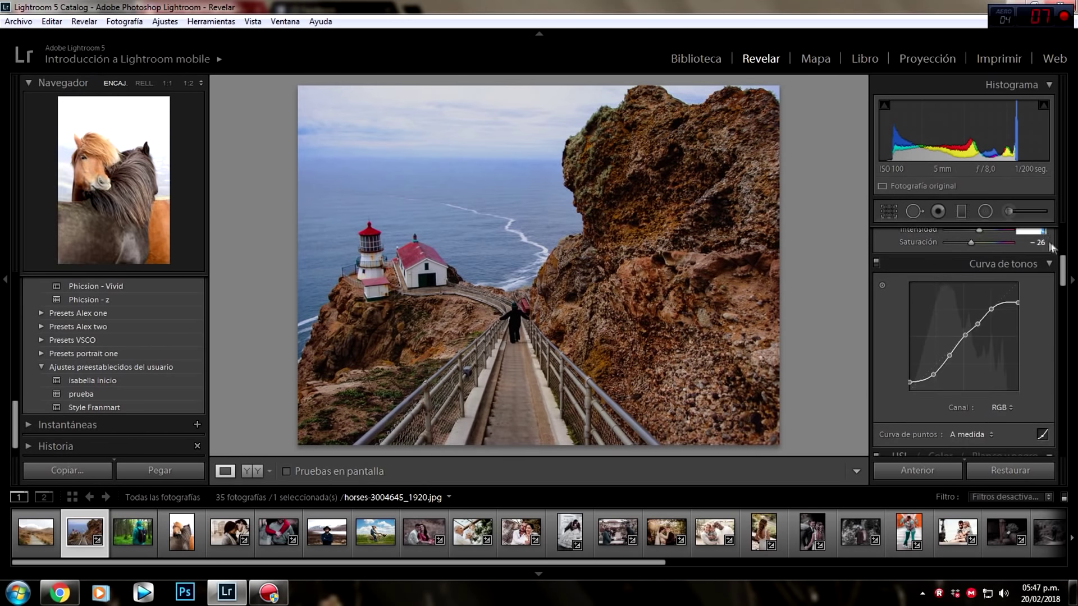
- Re-enter vibrance -54 so the colours are muted again
{"action": "left_click_drag", "start_coordinate": [1063, 260], "coordinate": [1061, 251]}
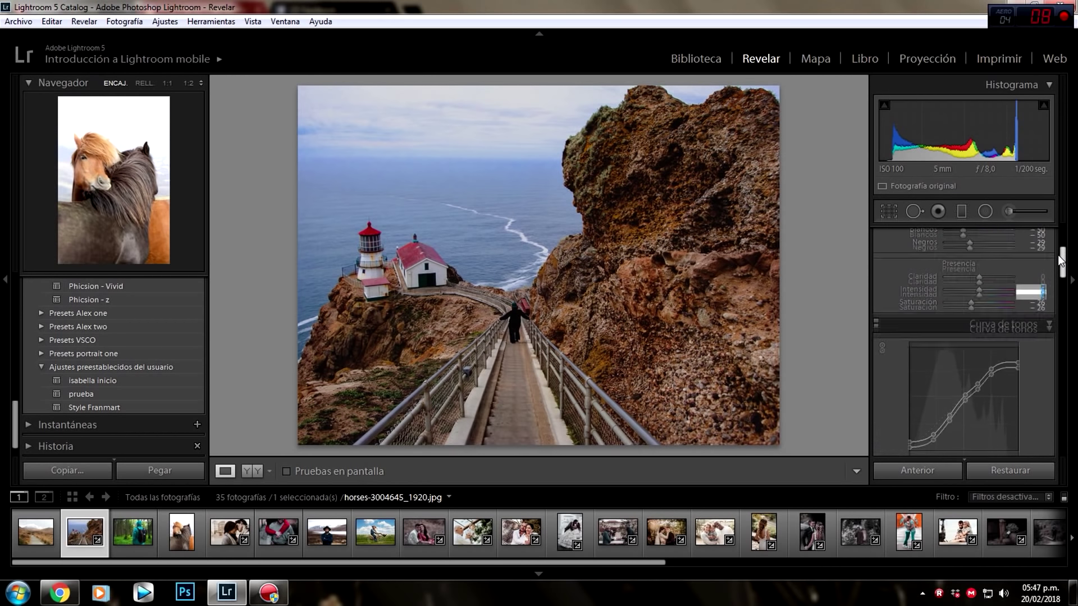
{"action": "type", "text": "-54"}
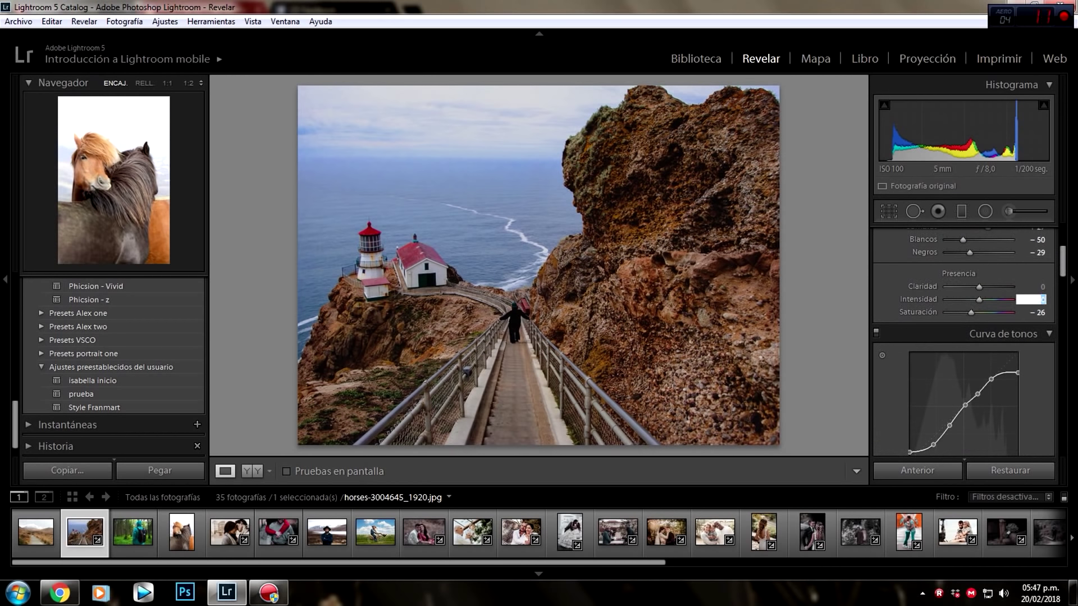
{"action": "key", "text": "Return"}
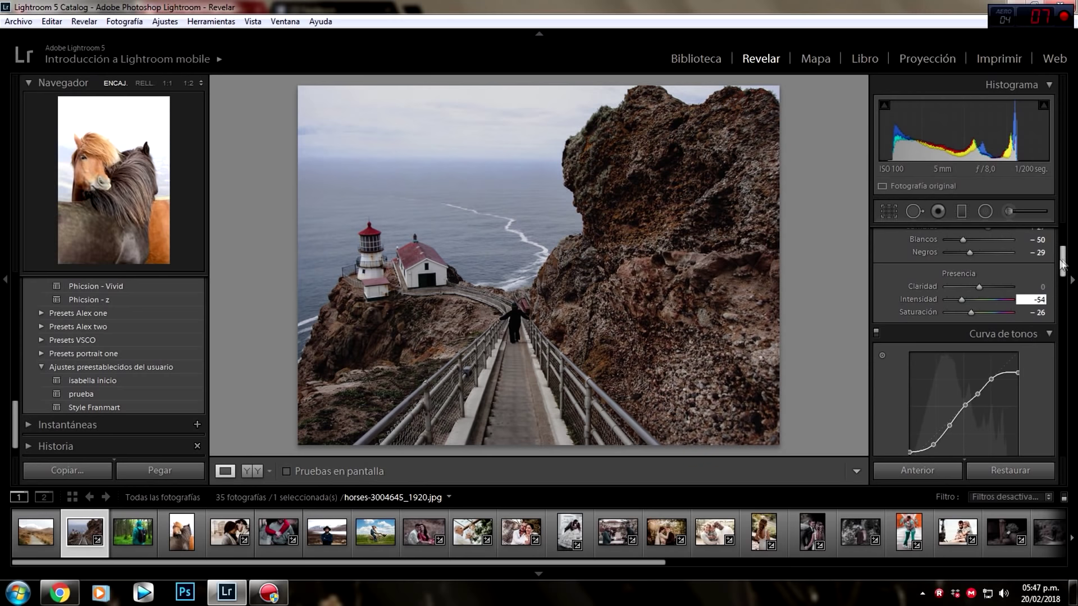
{"action": "left_click_drag", "start_coordinate": [1061, 264], "coordinate": [1062, 289]}
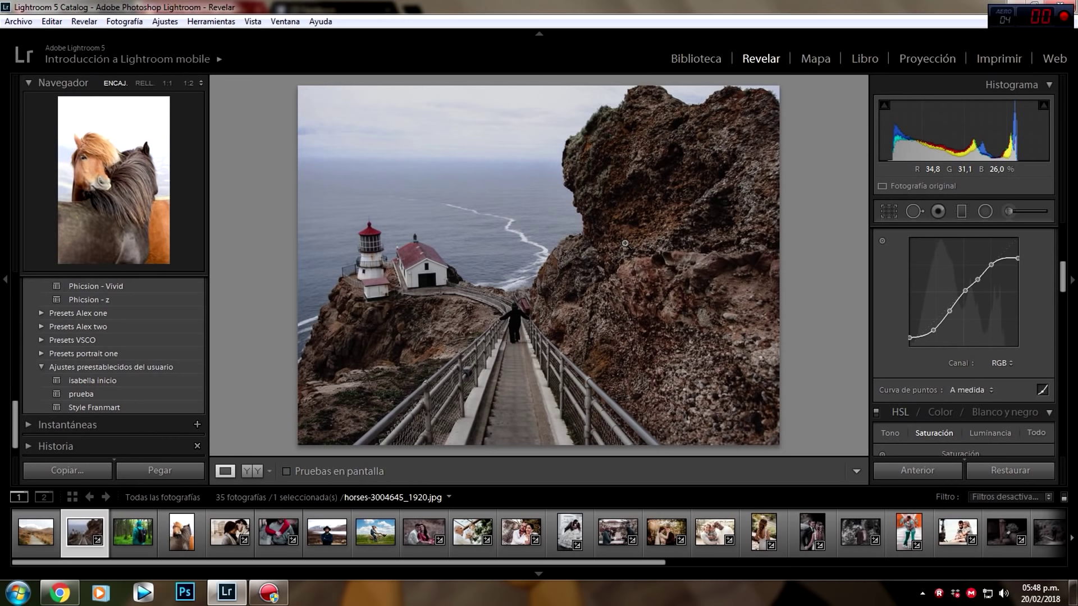
{"action": "scroll", "coordinate": [887, 261], "scroll_direction": "down", "scroll_amount": 3}
- In the HSL hue panel, set red -6, orange -31 and yellow -100
{"action": "left_click", "coordinate": [887, 261]}
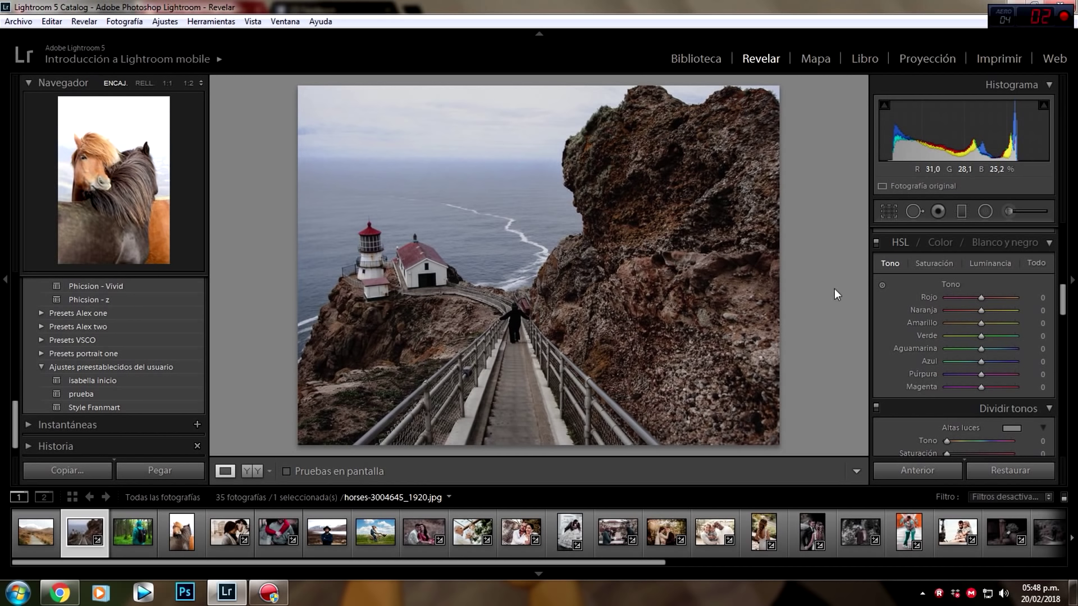
{"action": "left_click", "coordinate": [1042, 298]}
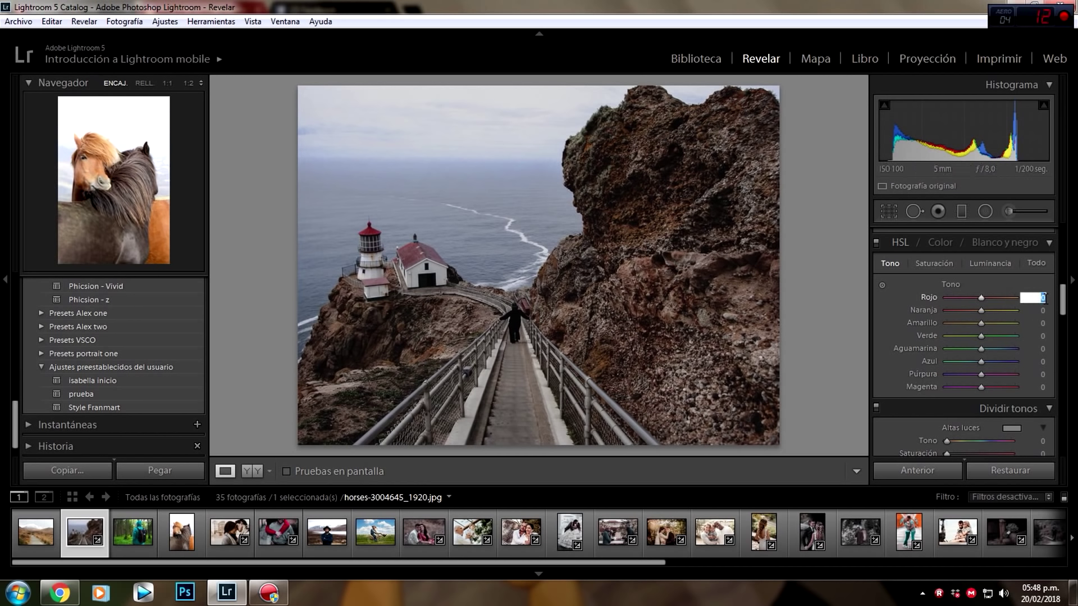
{"action": "type", "text": "-6"}
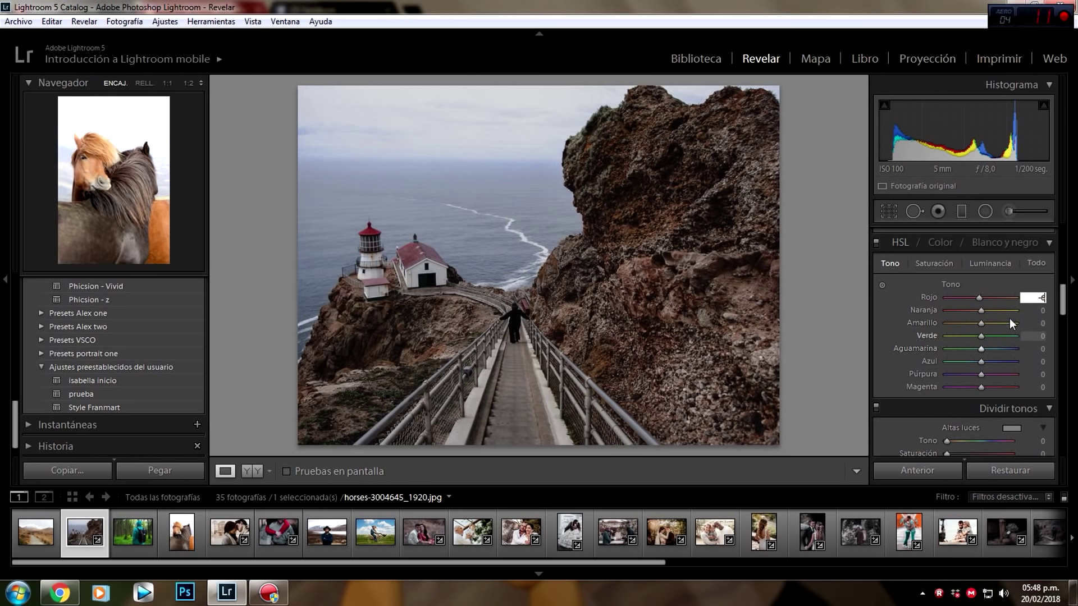
{"action": "left_click", "coordinate": [1037, 311]}
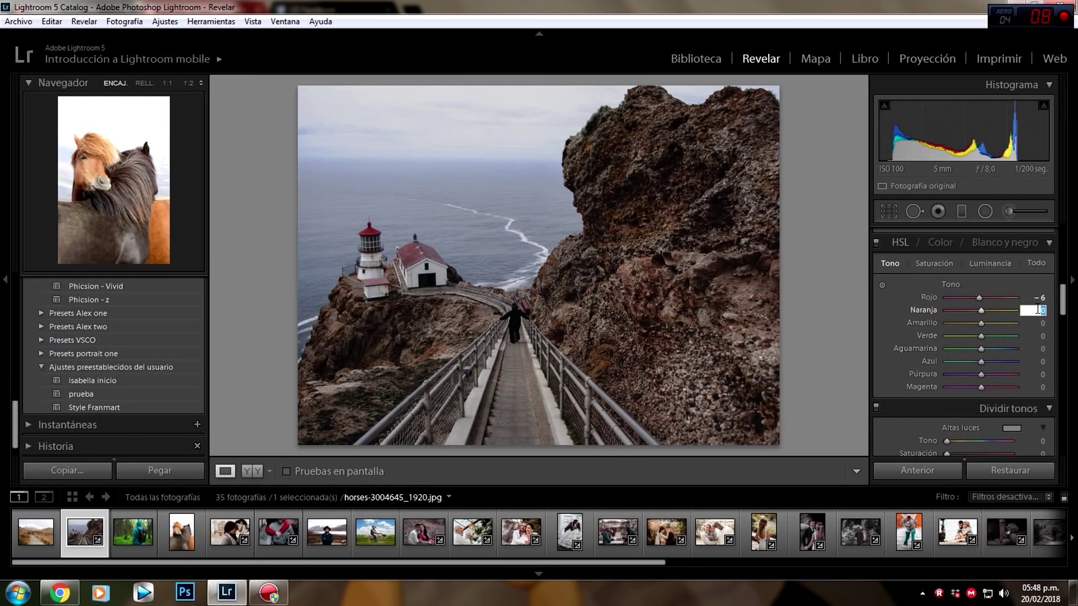
{"action": "type", "text": "-31"}
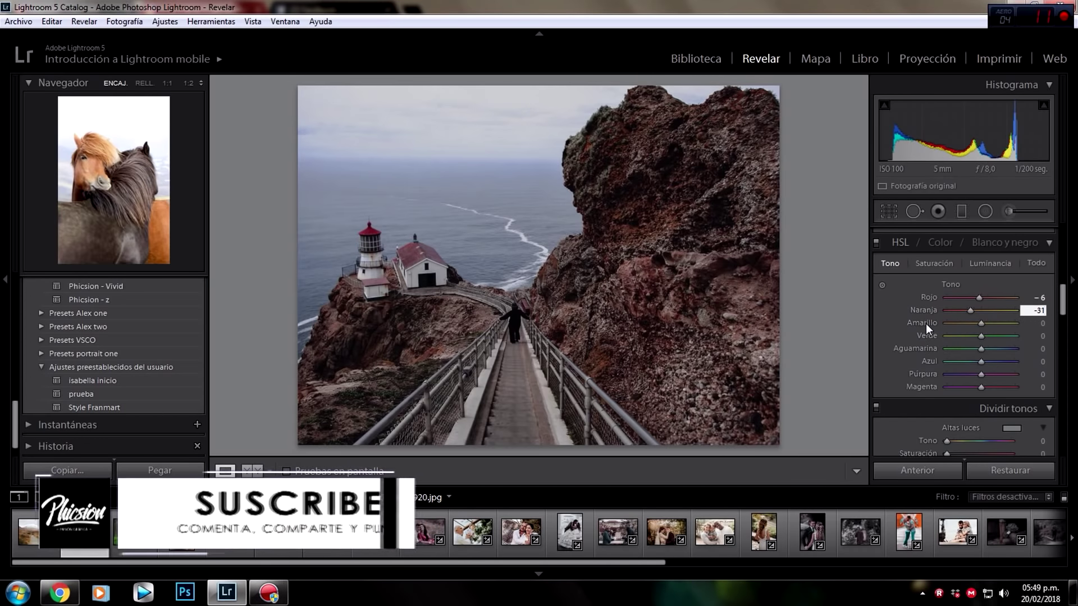
{"action": "left_click", "coordinate": [1042, 324]}
{"action": "type", "text": "-100"}
{"action": "key", "text": "Return"}
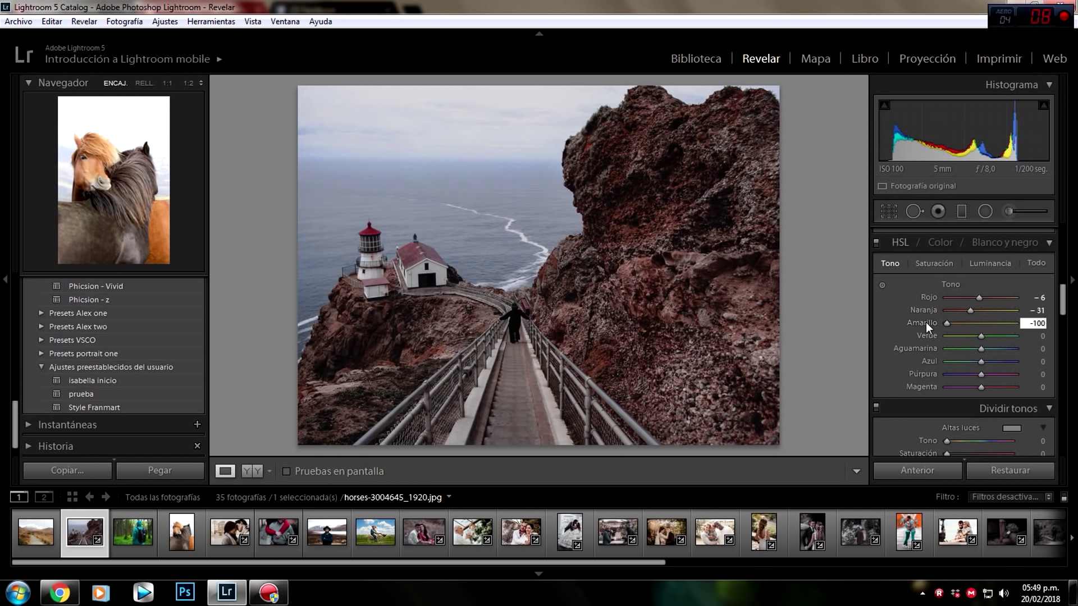
- Set the green hue to -96, aqua to +44 and blue to -18
{"action": "left_click", "coordinate": [1043, 336]}
{"action": "type", "text": "-96"}
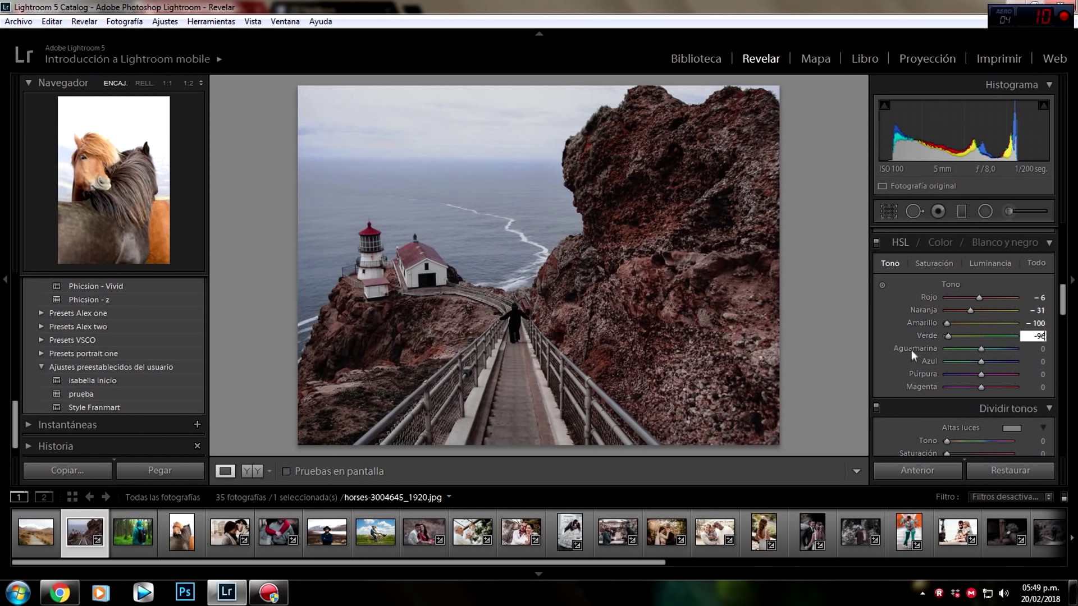
{"action": "left_click", "coordinate": [1043, 351]}
{"action": "type", "text": "4"}
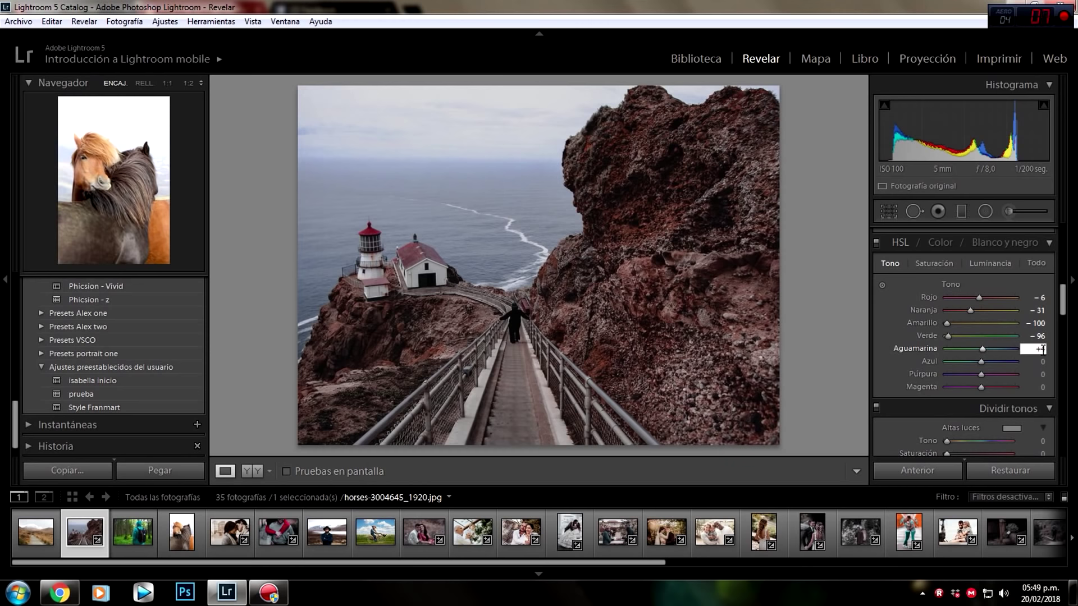
{"action": "type", "text": "4"}
{"action": "key", "text": "Tab"}
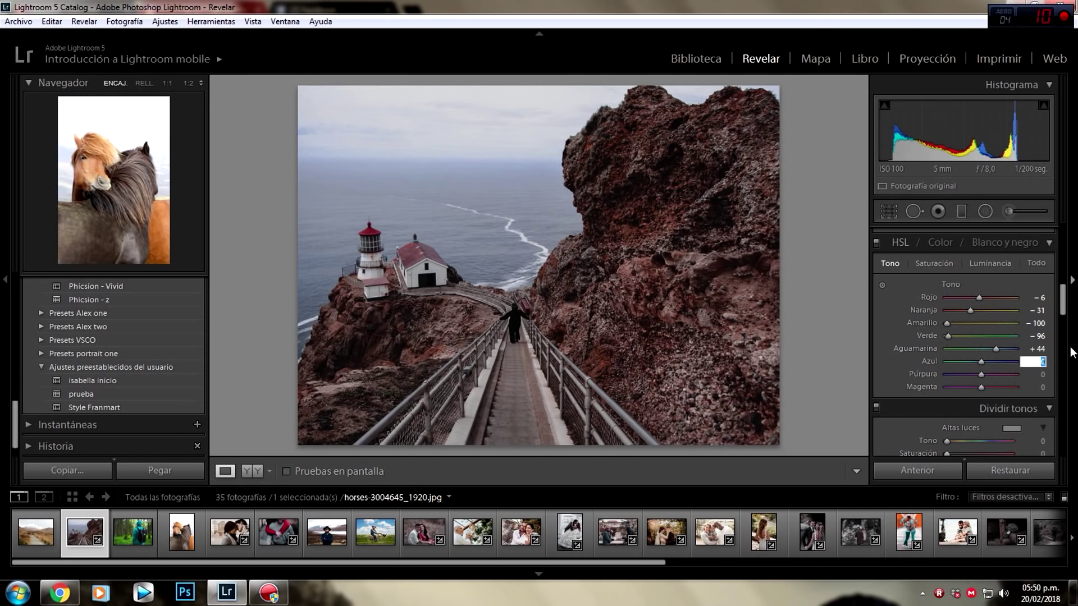
{"action": "type", "text": "-18"}
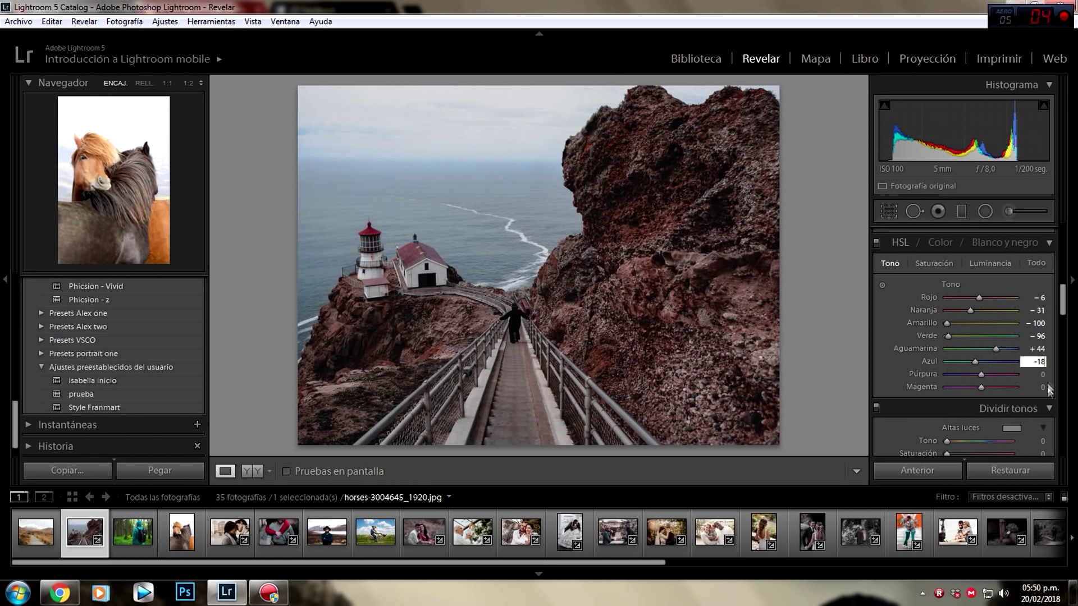
{"action": "left_click", "coordinate": [941, 262]}
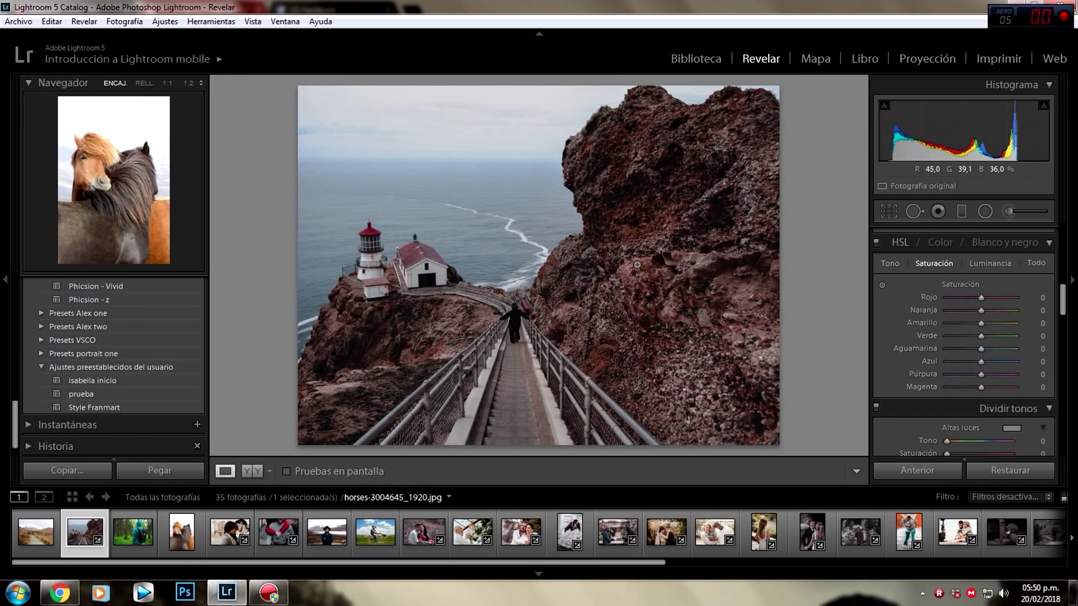
- Set HSL saturation for red -29, orange -27, yellow -69 and green -76
{"action": "left_click", "coordinate": [1043, 298]}
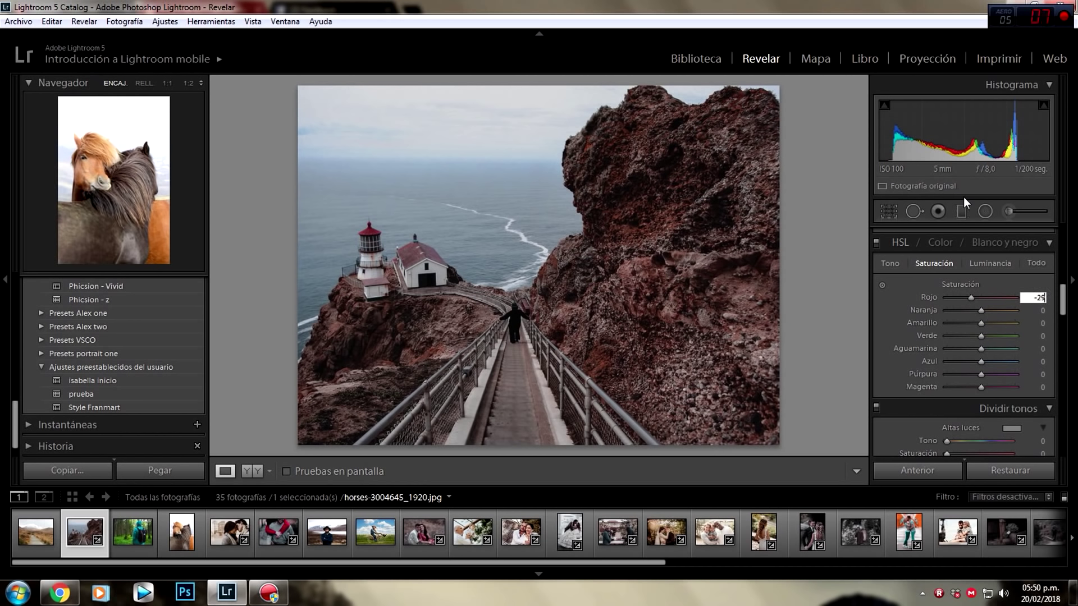
{"action": "left_click", "coordinate": [1042, 310]}
{"action": "type", "text": "-27"}
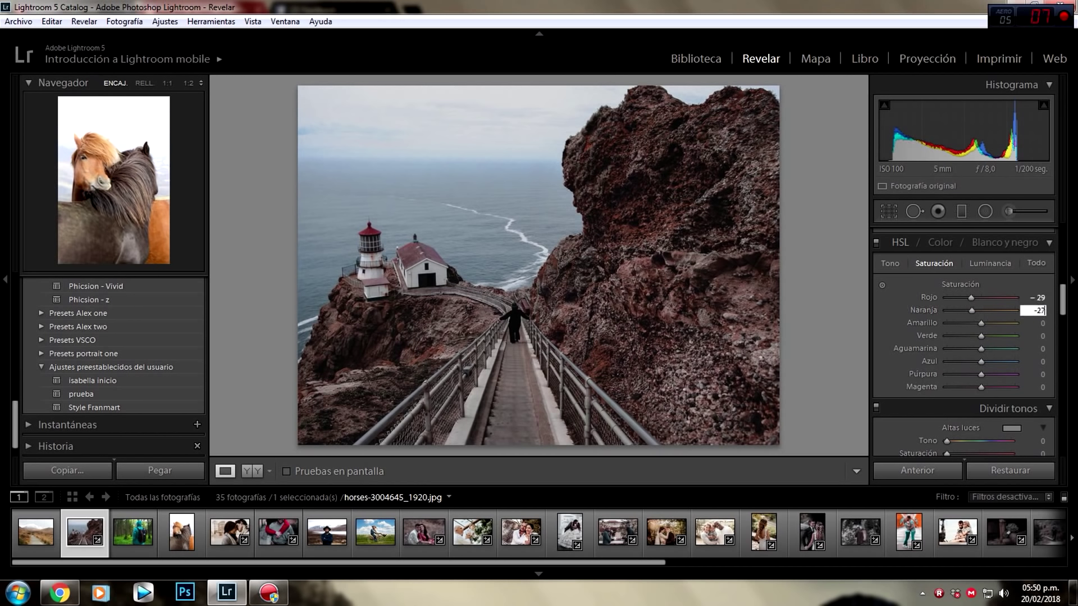
{"action": "key", "text": "Tab"}
{"action": "type", "text": "-6"}
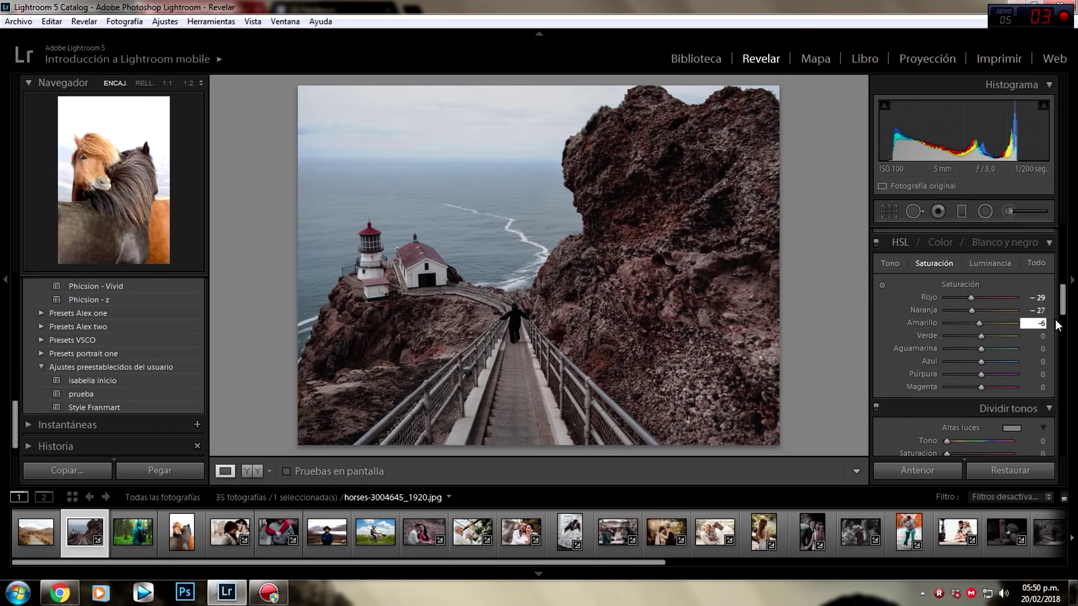
{"action": "key", "text": "Tab"}
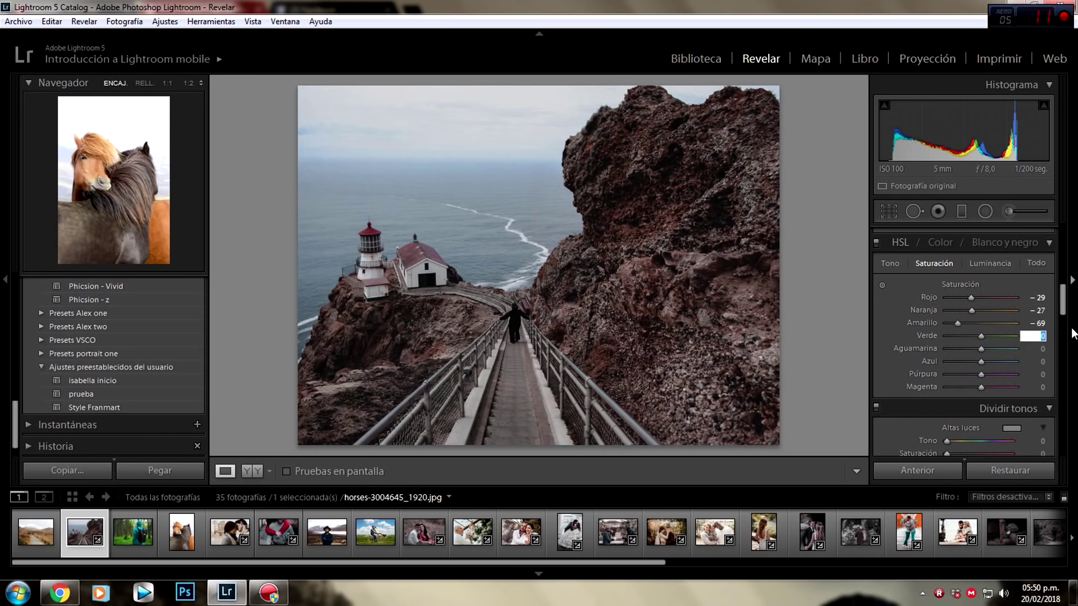
{"action": "type", "text": "-76"}
{"action": "key", "text": "Tab"}
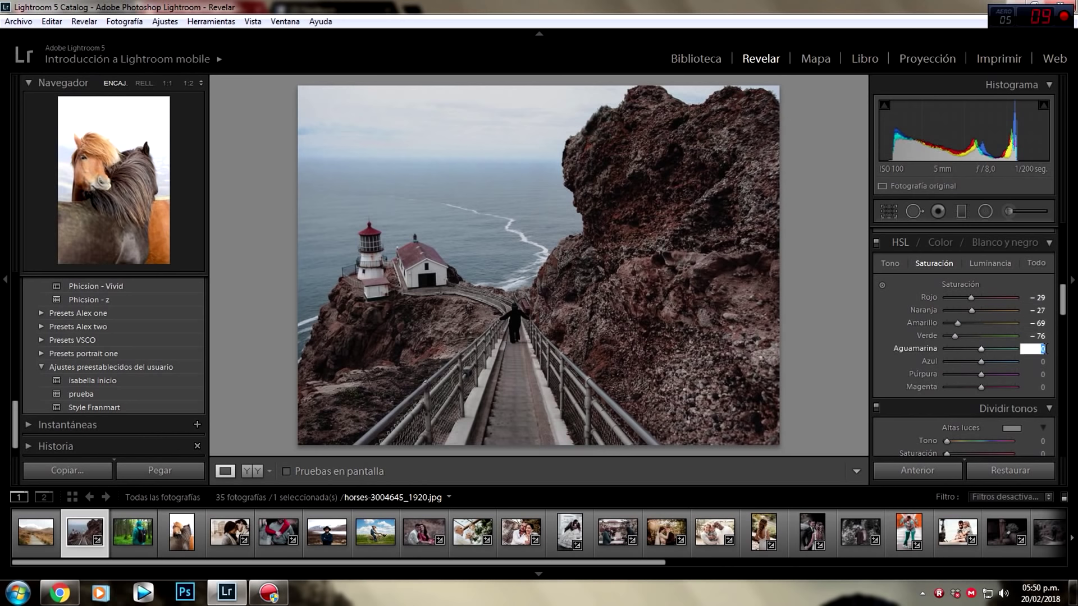
- Set aqua saturation -76, blue -78, purple -76 and magenta -75
{"action": "type", "text": "-76"}
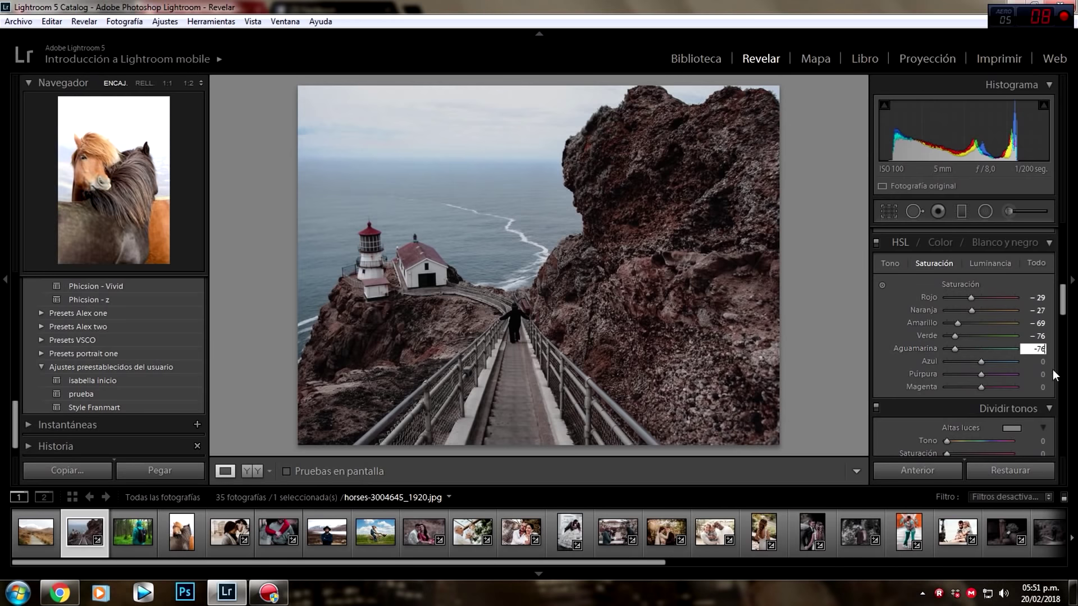
{"action": "key", "text": "Tab"}
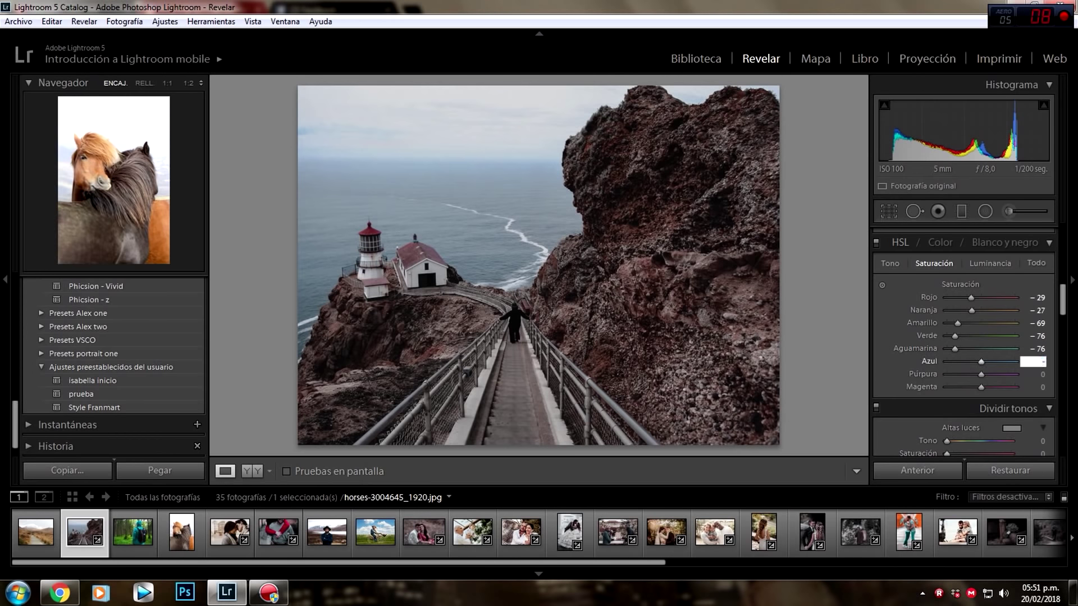
{"action": "type", "text": "78"}
{"action": "key", "text": "Tab"}
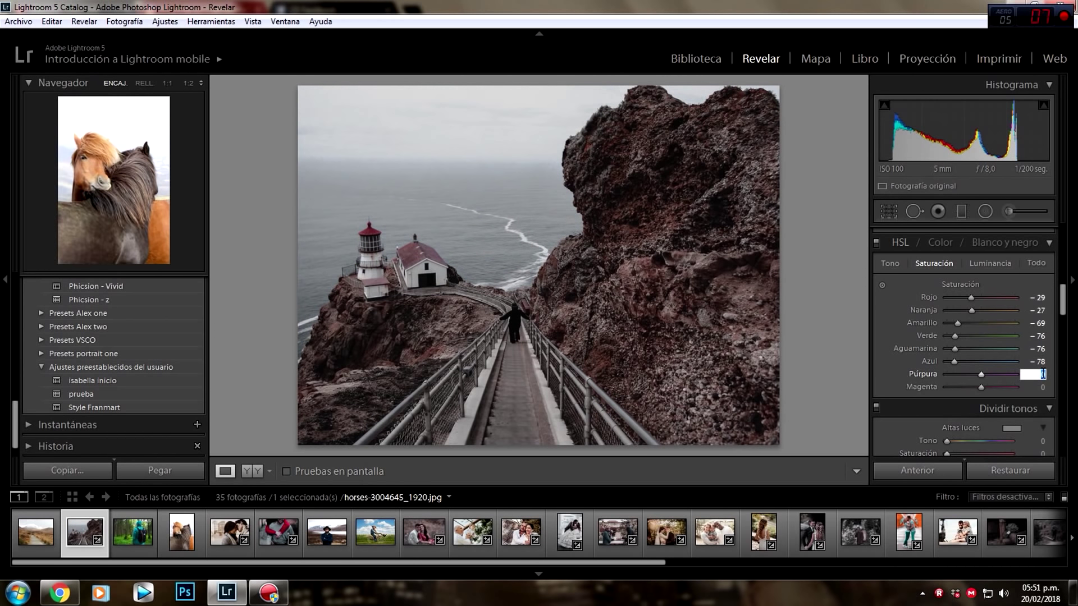
{"action": "type", "text": "-78"}
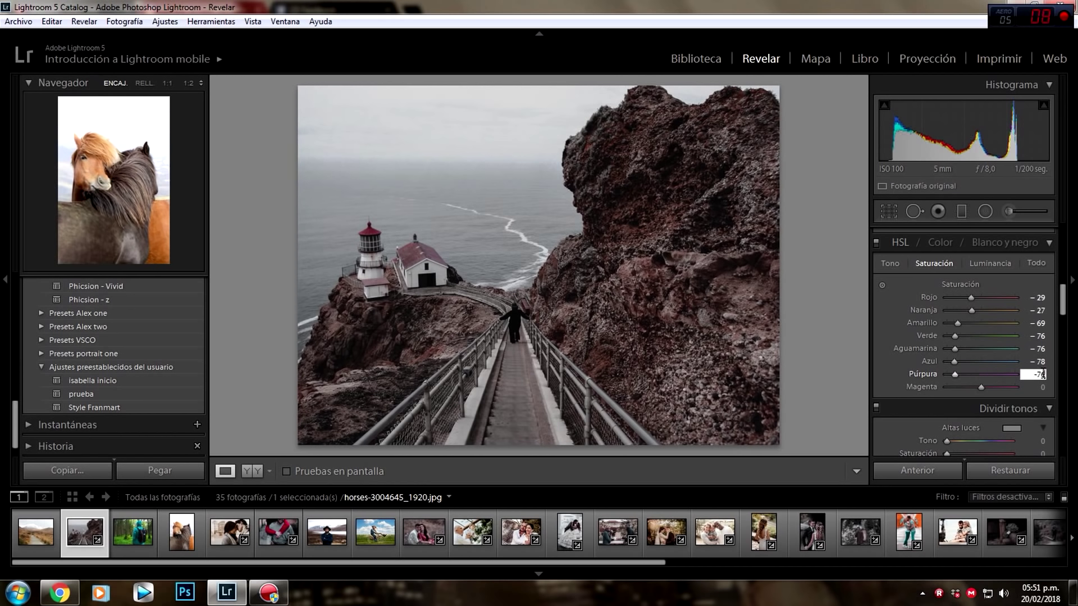
{"action": "key", "text": "Tab"}
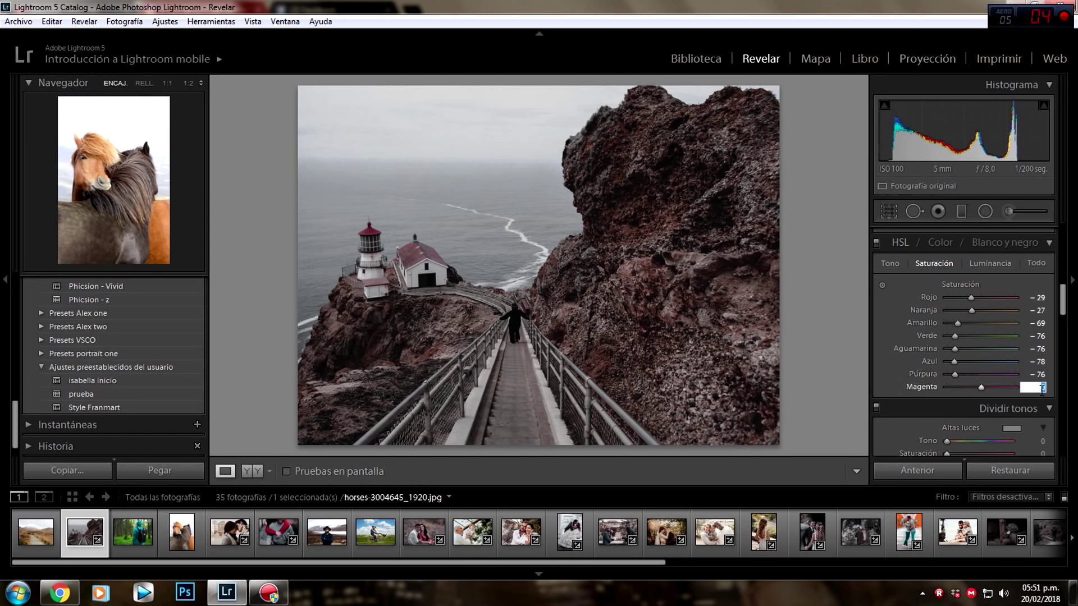
{"action": "type", "text": "-76"}
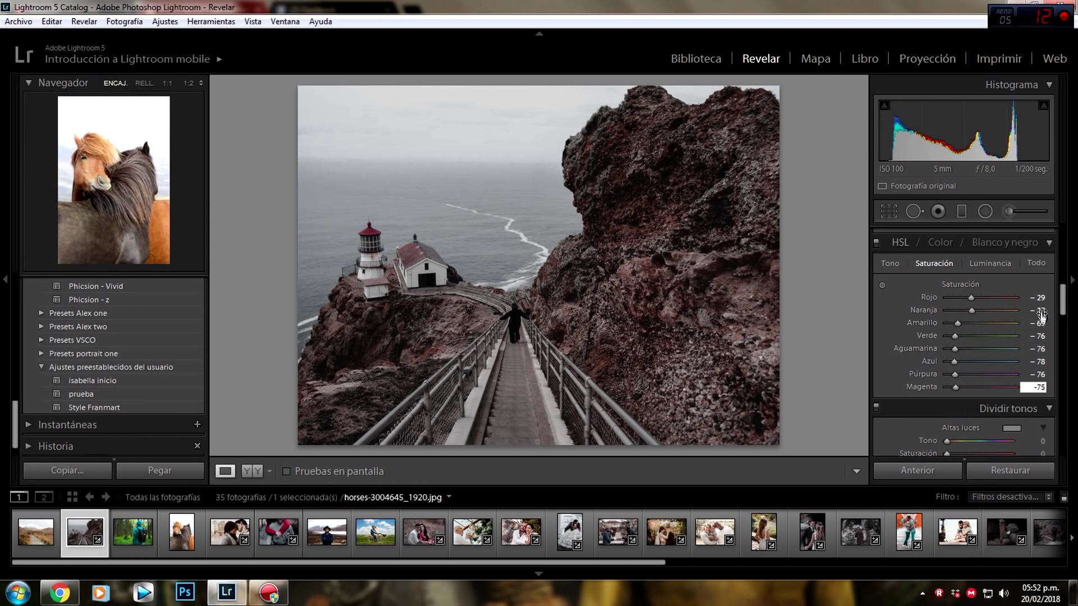
- In the HSL luminance panel, set red to -12 and orange to -16
{"action": "left_click", "coordinate": [992, 262]}
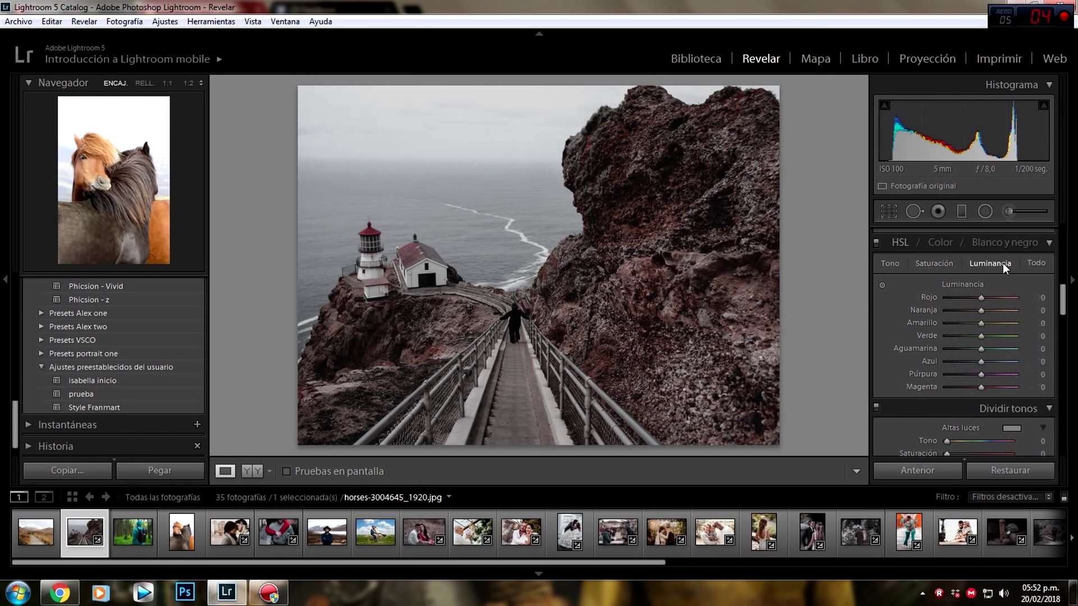
{"action": "left_click", "coordinate": [1042, 297]}
{"action": "type", "text": "-12"}
{"action": "key", "text": "Tab"}
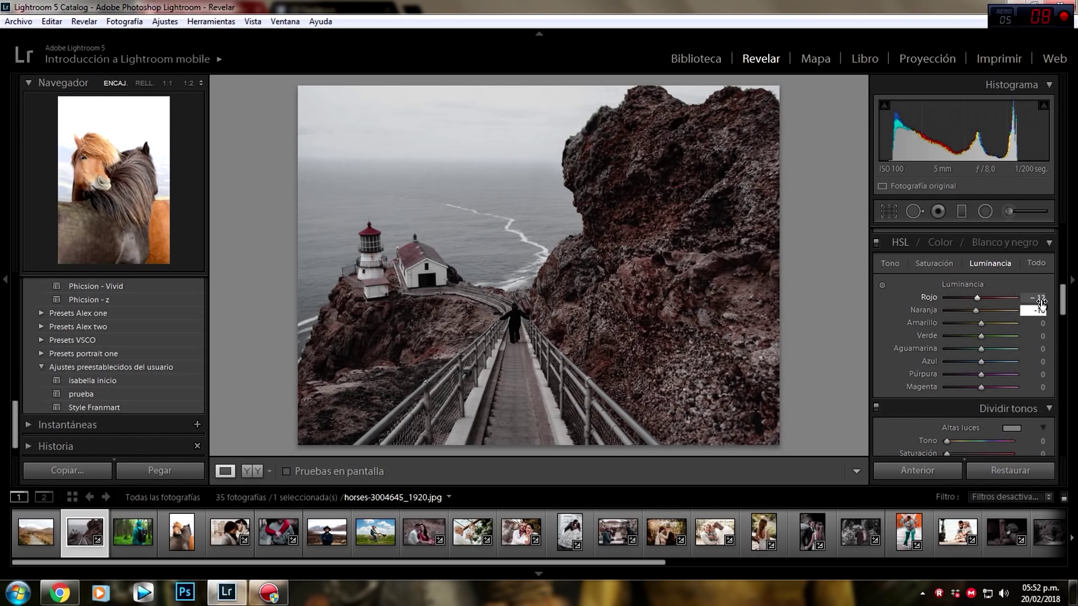
{"action": "type", "text": "-16"}
{"action": "left_click", "coordinate": [1041, 323]}
{"action": "key", "text": "Return"}
- Set yellow luminance to -12 and green luminance to -95
{"action": "left_click_drag", "start_coordinate": [983, 324], "coordinate": [993, 323]}
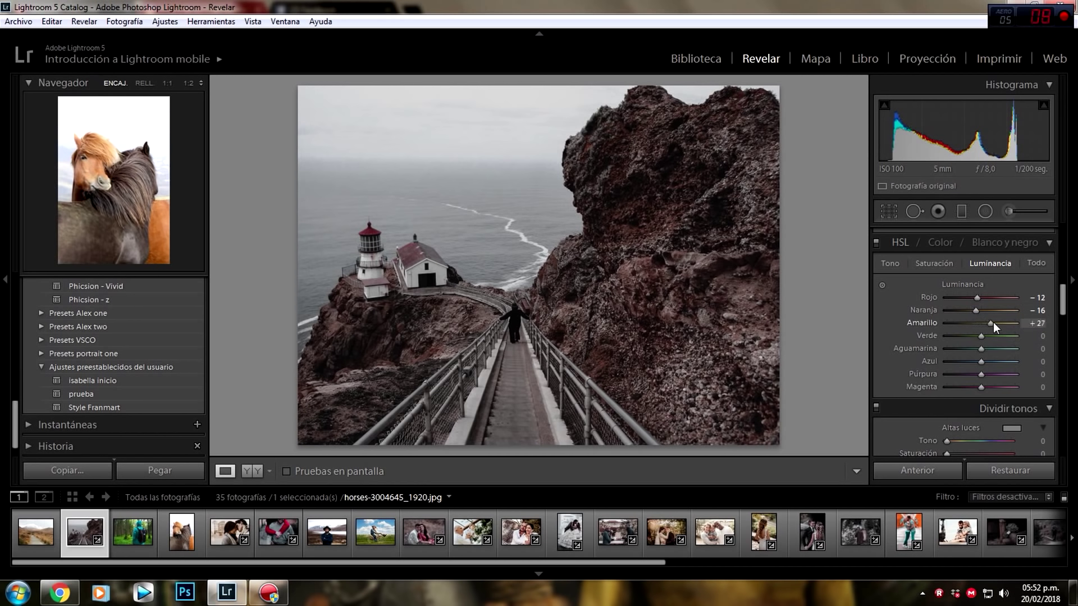
{"action": "left_click", "coordinate": [1039, 325]}
{"action": "type", "text": "-12"}
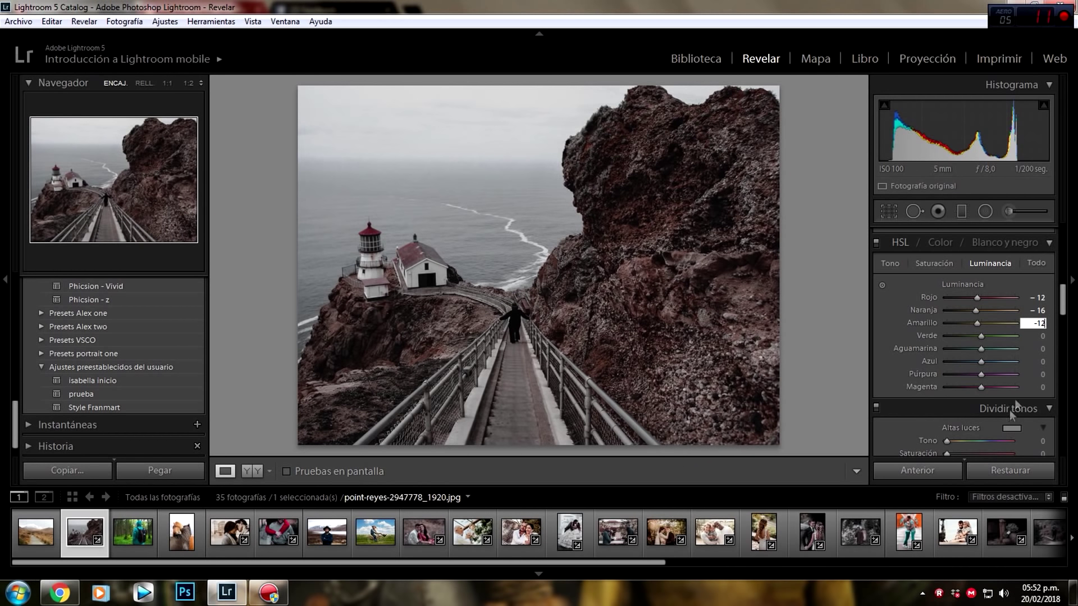
{"action": "left_click", "coordinate": [1042, 336]}
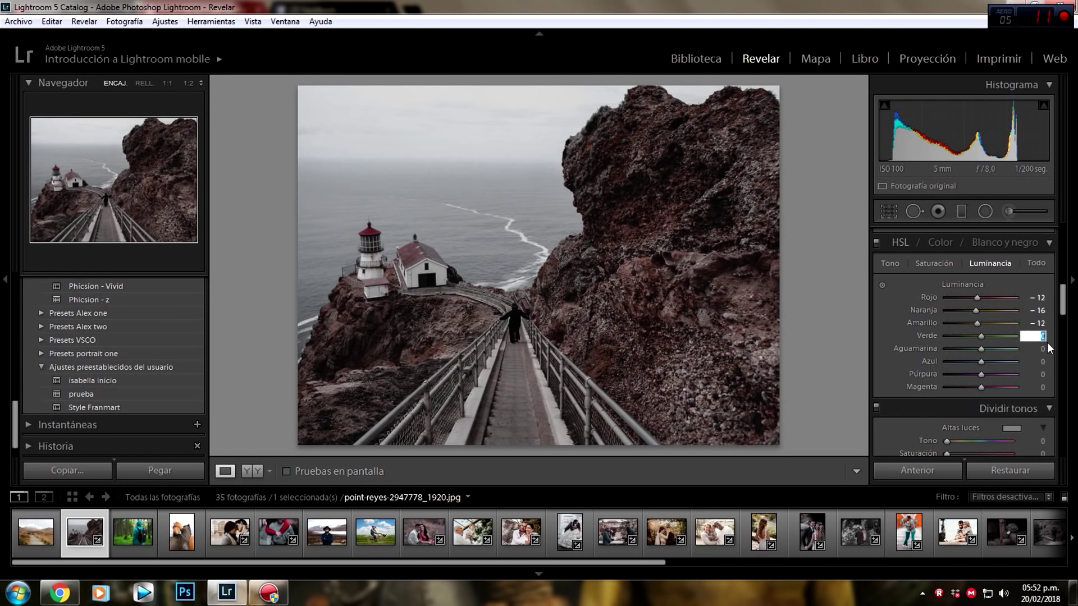
{"action": "type", "text": "-95"}
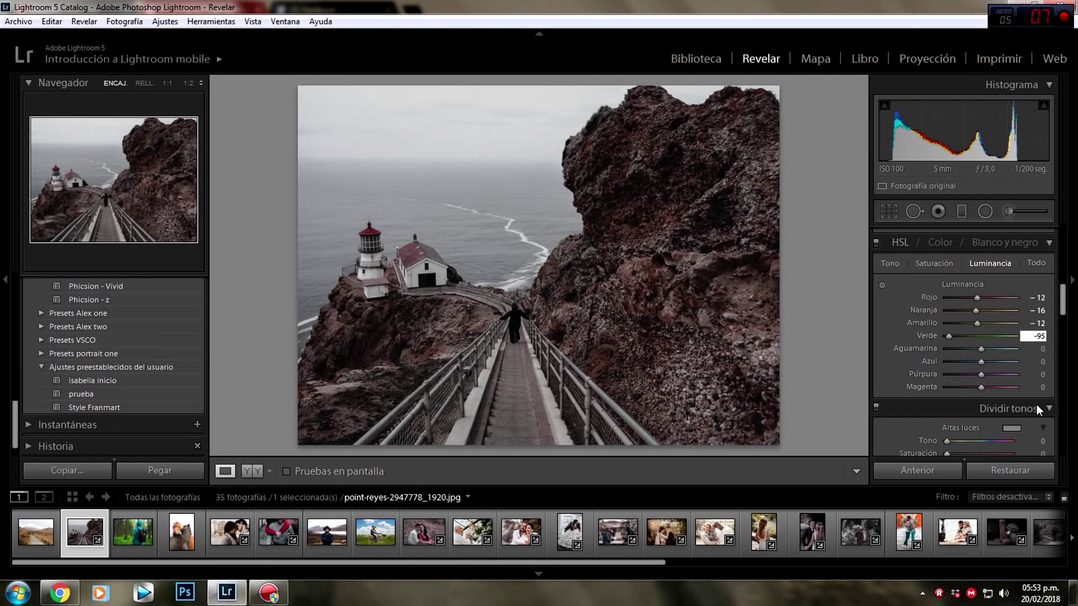
{"action": "left_click_drag", "start_coordinate": [1062, 297], "coordinate": [1062, 323]}
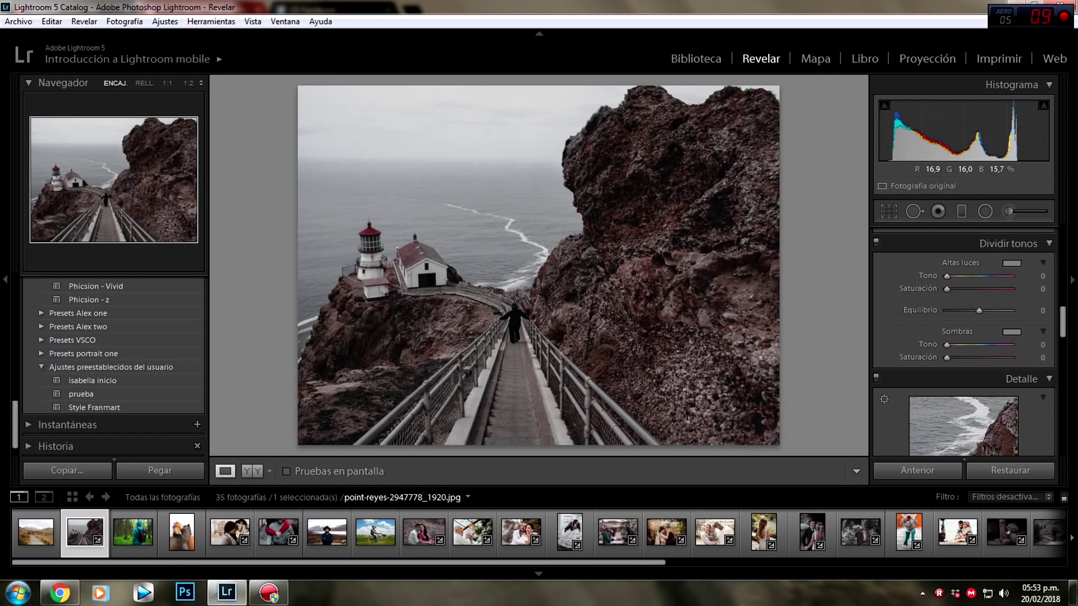
- Enter split-toning hue 215 for highlights and shadows, with saturations 2 and 5
{"action": "left_click", "coordinate": [1042, 277]}
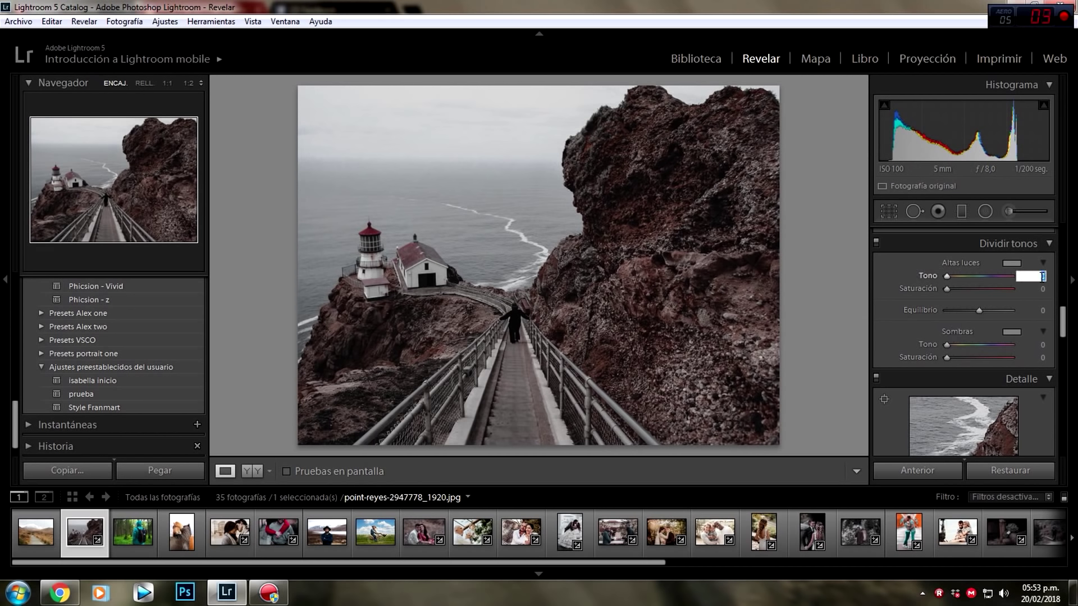
{"action": "type", "text": "215"}
{"action": "key", "text": "Return"}
{"action": "left_click", "coordinate": [1043, 345]}
{"action": "type", "text": "215"}
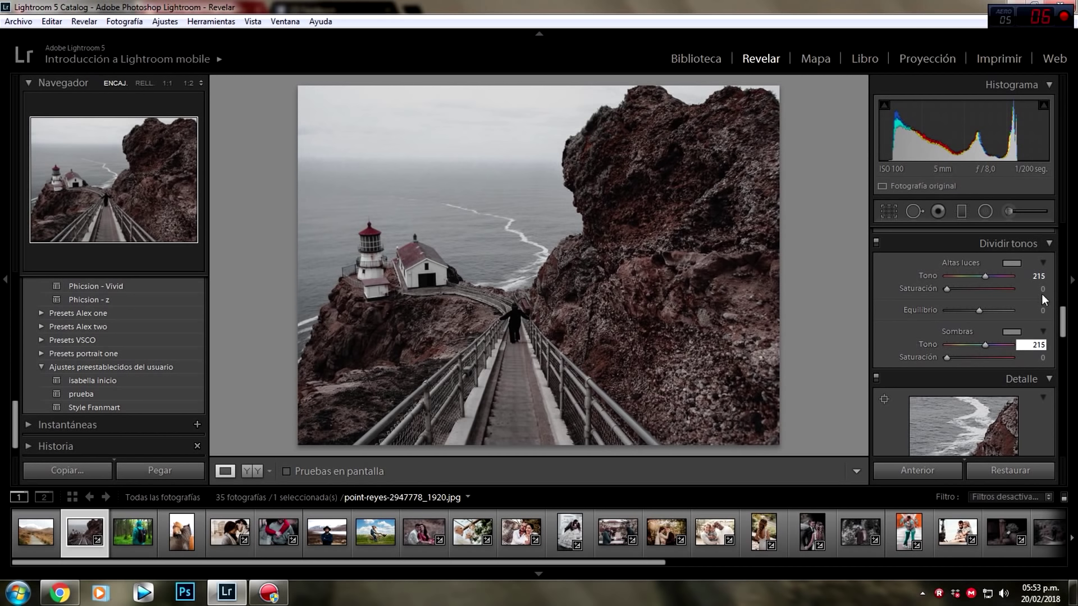
{"action": "left_click", "coordinate": [1043, 289]}
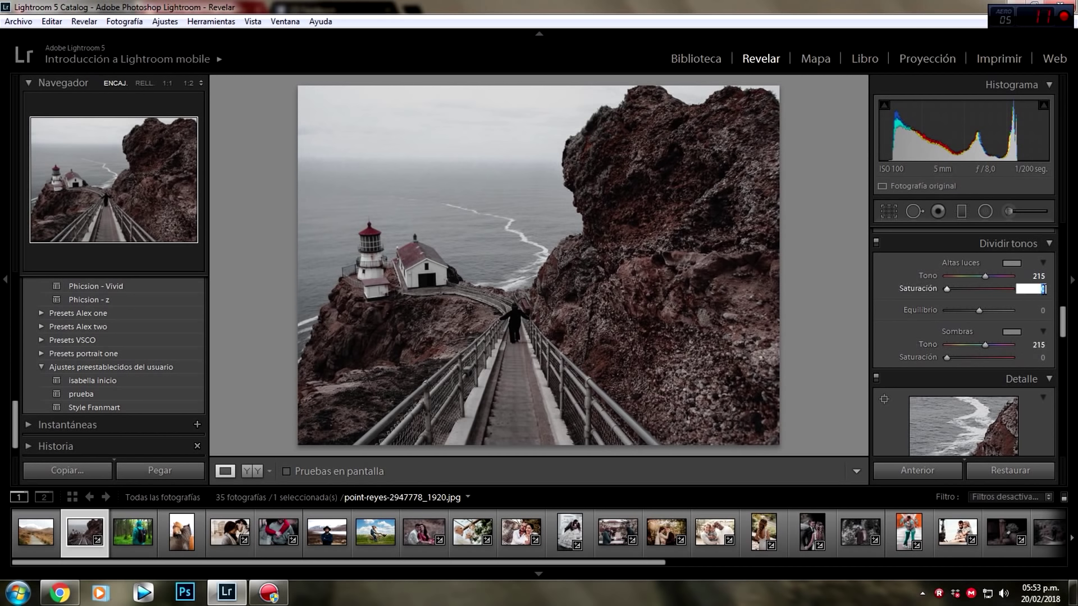
{"action": "type", "text": "2"}
{"action": "left_click", "coordinate": [1042, 354]}
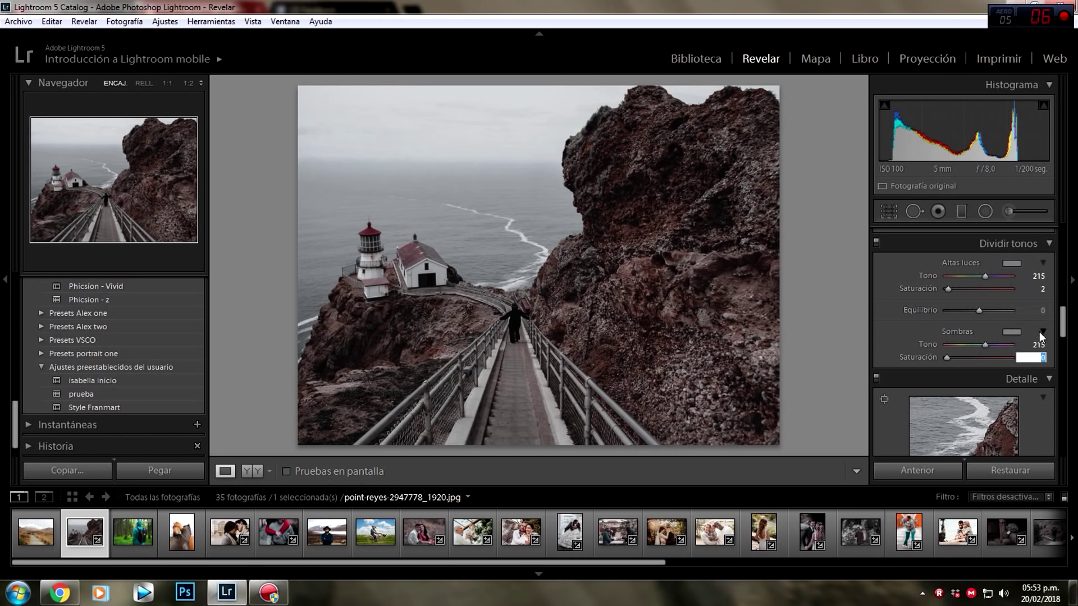
{"action": "type", "text": "5"}
{"action": "left_click_drag", "start_coordinate": [1063, 324], "coordinate": [1069, 344]}
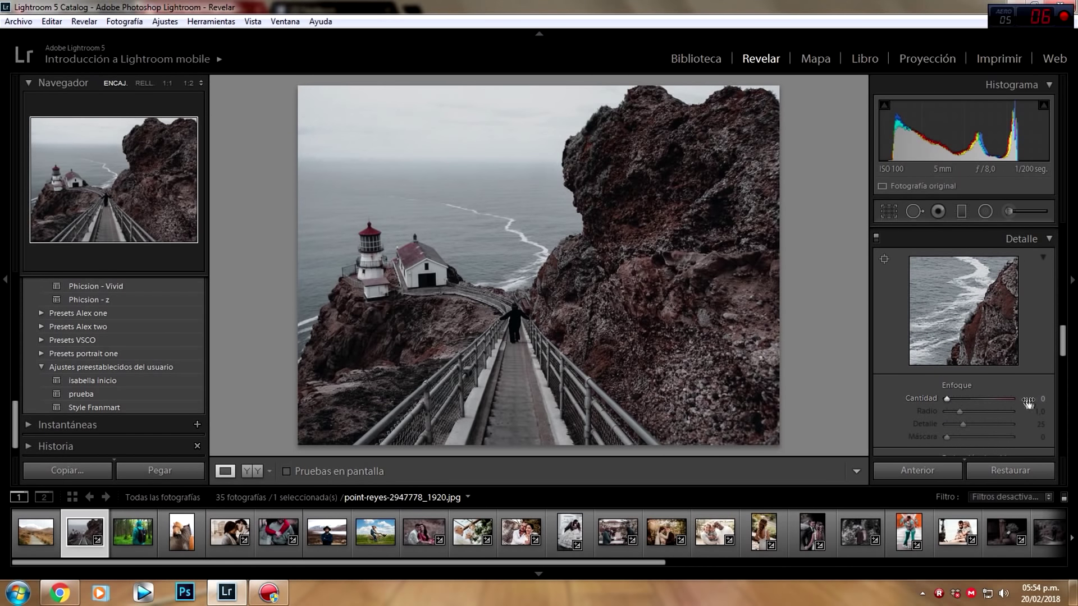
- Set Detail sharpening to Amount 9, Radius 0.8 and Detail 8
{"action": "left_click", "coordinate": [1040, 398]}
{"action": "type", "text": "5"}
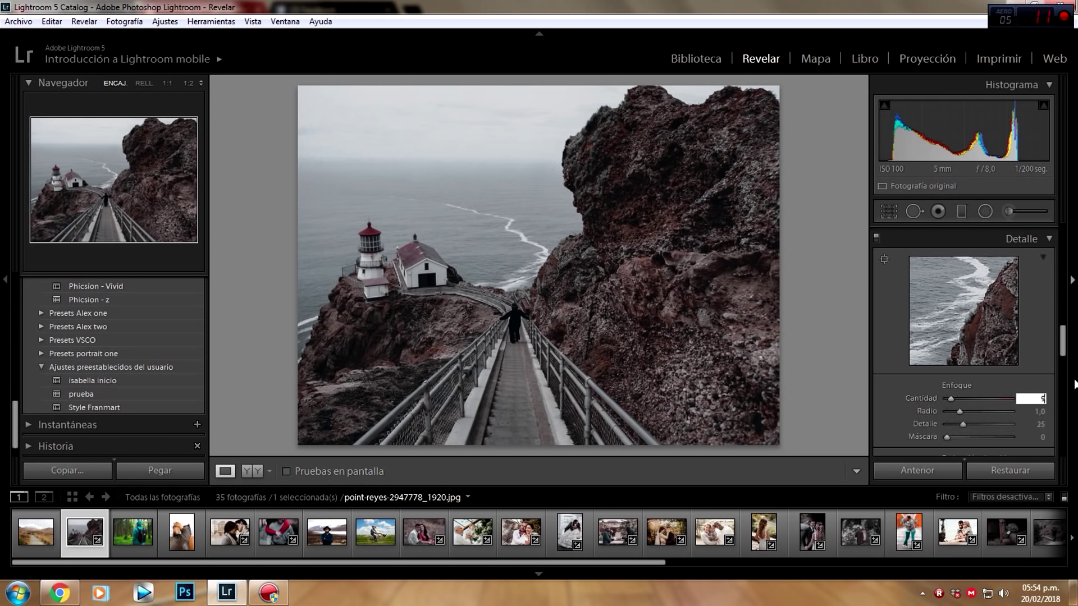
{"action": "key", "text": "Tab"}
{"action": "type", "text": "0,8"}
{"action": "key", "text": "Tab"}
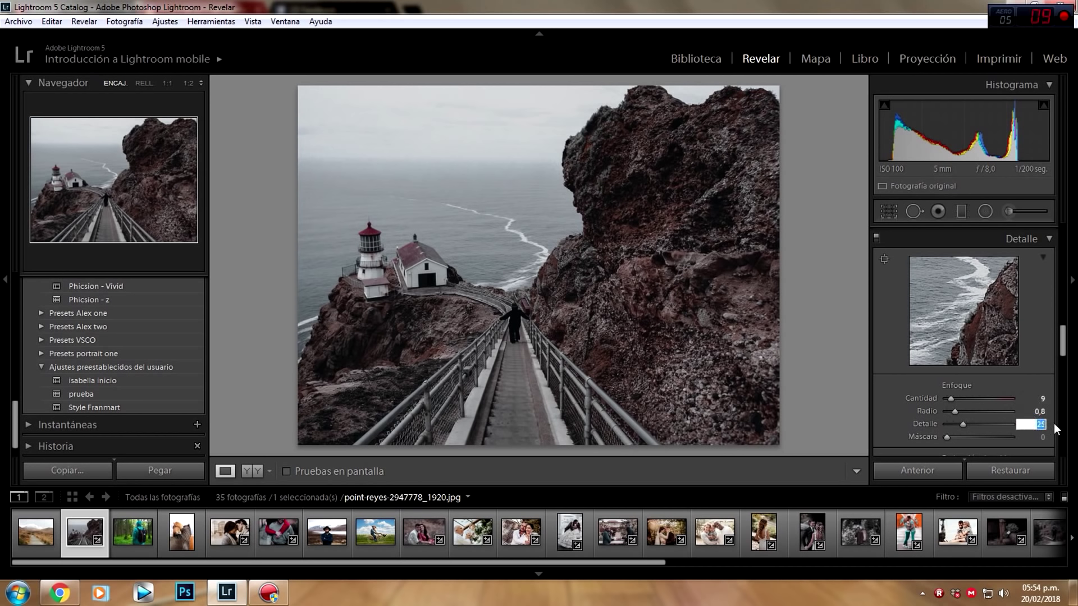
{"action": "type", "text": "8"}
- Add film grain with Effects Grain Amount 14
{"action": "scroll", "coordinate": [902, 379], "scroll_direction": "down", "scroll_amount": 10}
{"action": "scroll", "coordinate": [943, 376], "scroll_direction": "down", "scroll_amount": 3}
{"action": "scroll", "coordinate": [970, 368], "scroll_direction": "down", "scroll_amount": 2}
{"action": "left_click", "coordinate": [1040, 374]}
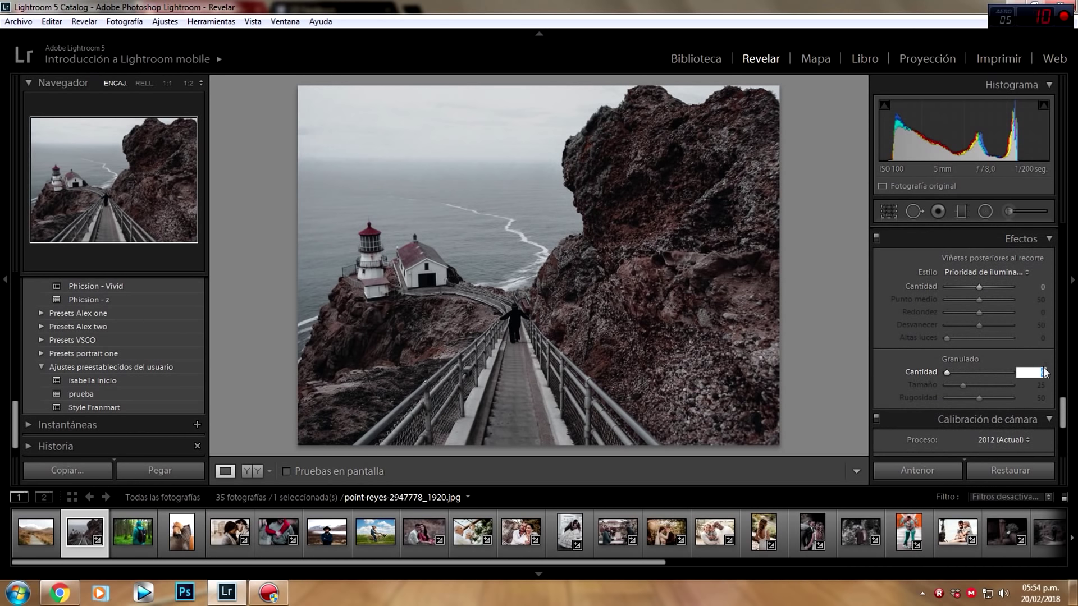
{"action": "type", "text": "14"}
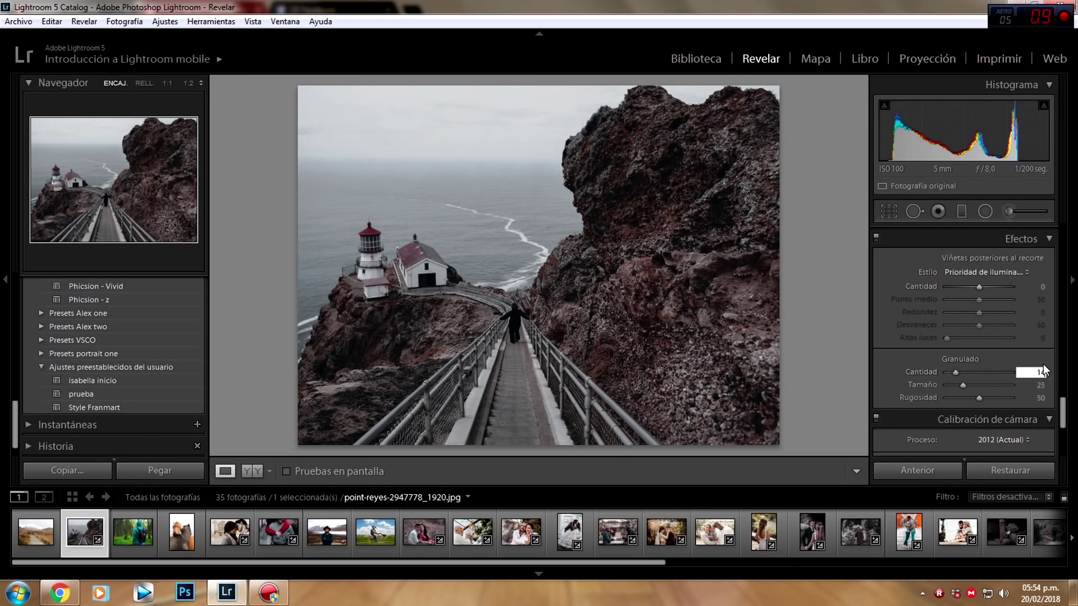
- In Camera Calibration, set Red Saturation to -25 and Blue Hue to -70
{"action": "scroll", "coordinate": [1013, 349], "scroll_direction": "down", "scroll_amount": 5}
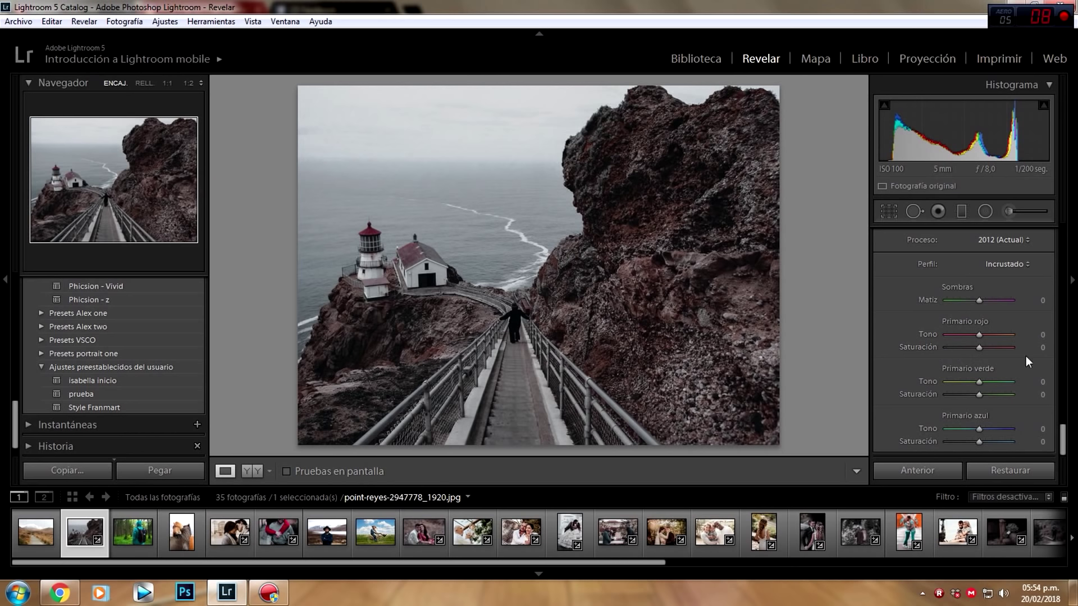
{"action": "left_click", "coordinate": [1043, 348]}
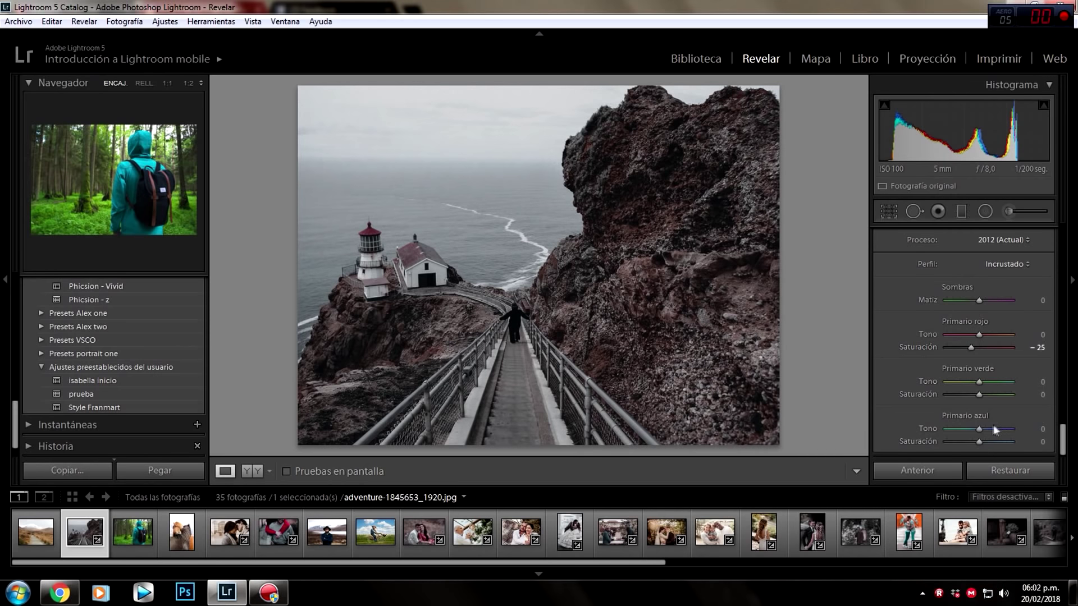
{"action": "left_click", "coordinate": [1042, 429]}
{"action": "type", "text": "-65"}
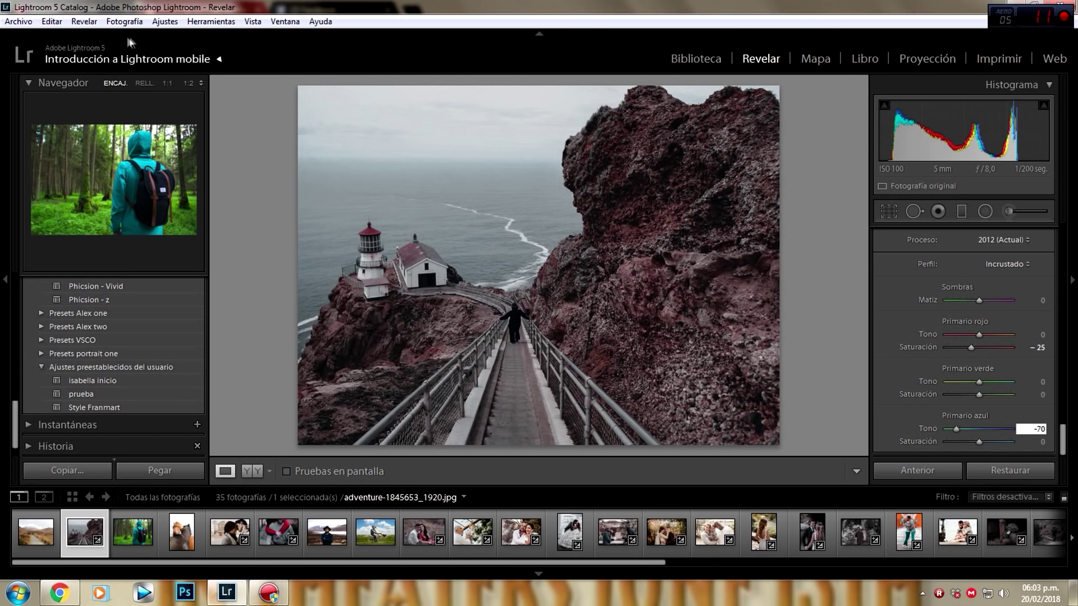
- Save the current settings as a new Develop user preset named 'franmart'
{"action": "left_click", "coordinate": [92, 23]}
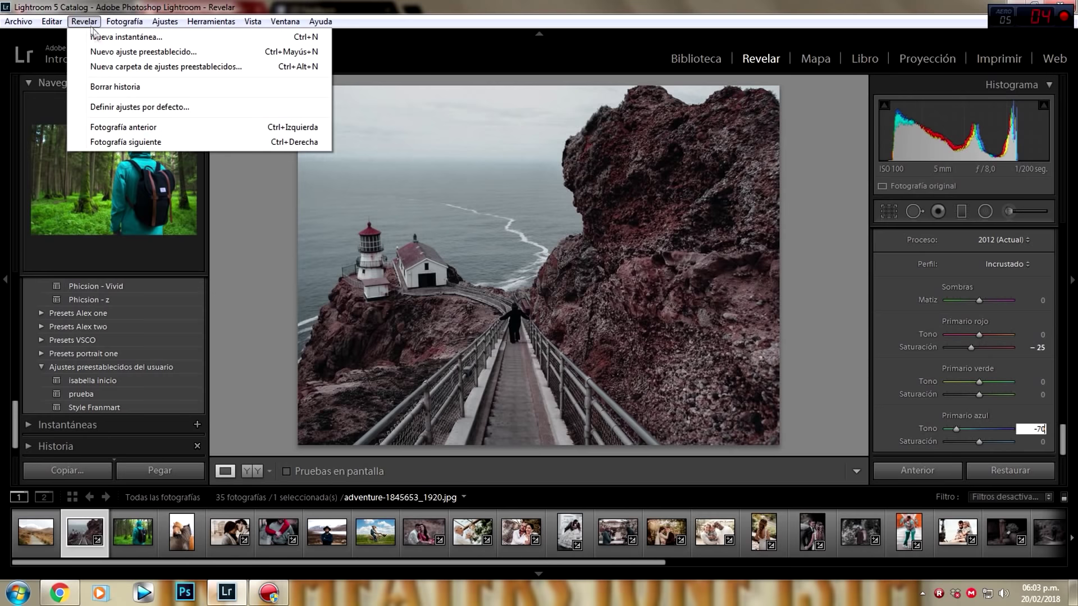
{"action": "left_click", "coordinate": [128, 57]}
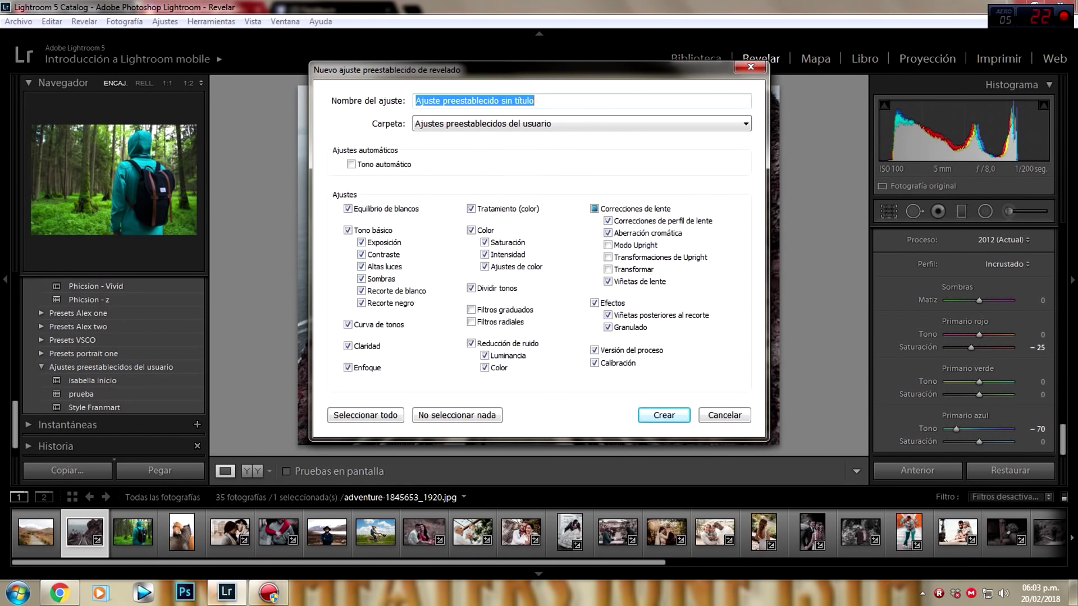
{"action": "type", "text": "franmart"}
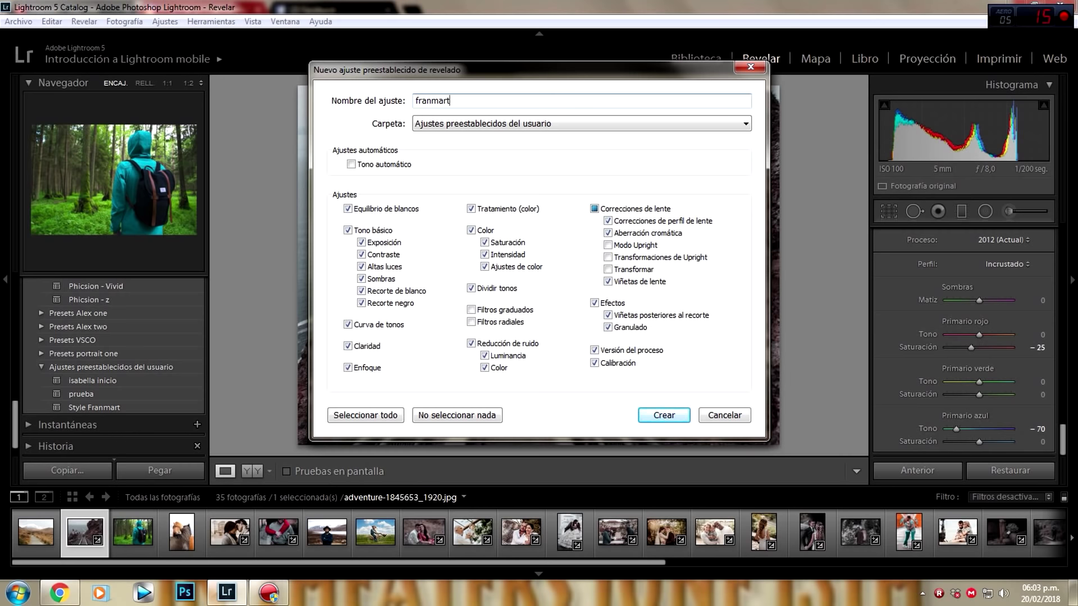
{"action": "key", "text": "Return"}
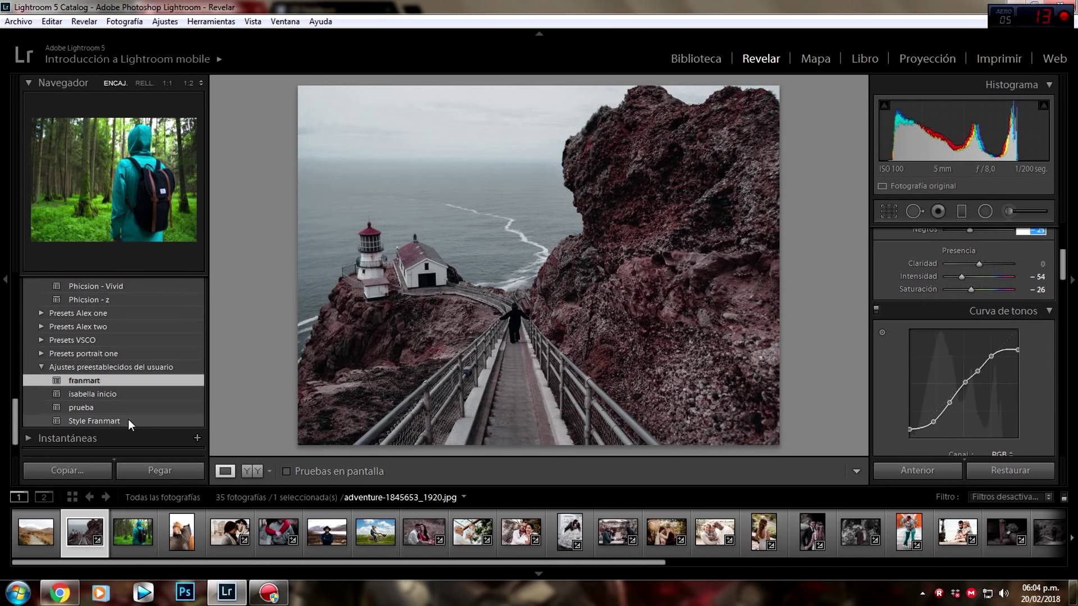
- Apply the franmart preset to the forest photo and raise exposure to +0.42
{"action": "left_click", "coordinate": [128, 541]}
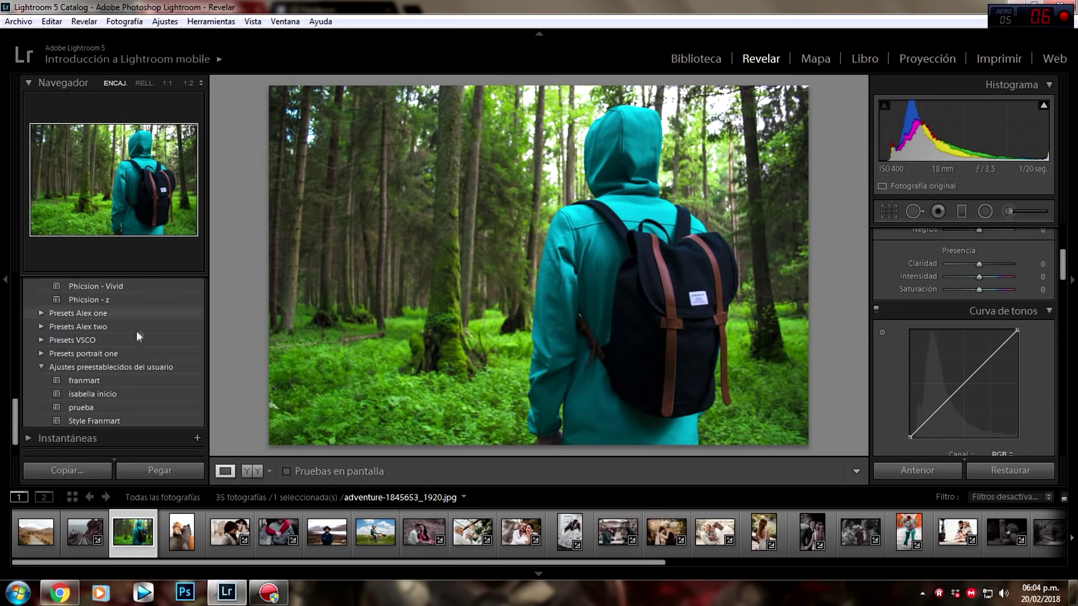
{"action": "left_click", "coordinate": [102, 381]}
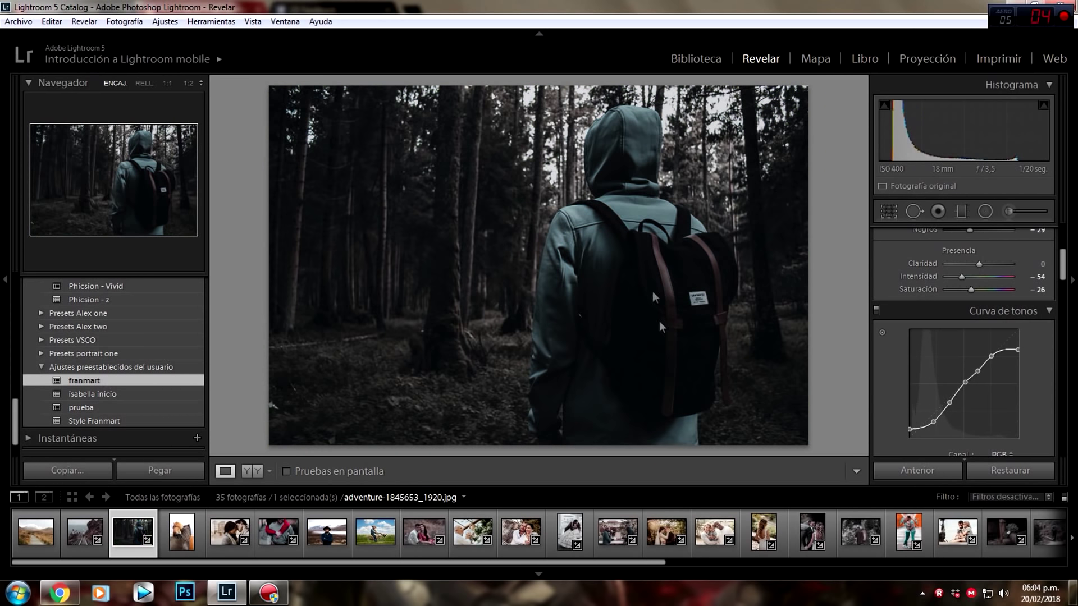
{"action": "left_click_drag", "start_coordinate": [1067, 270], "coordinate": [1068, 246]}
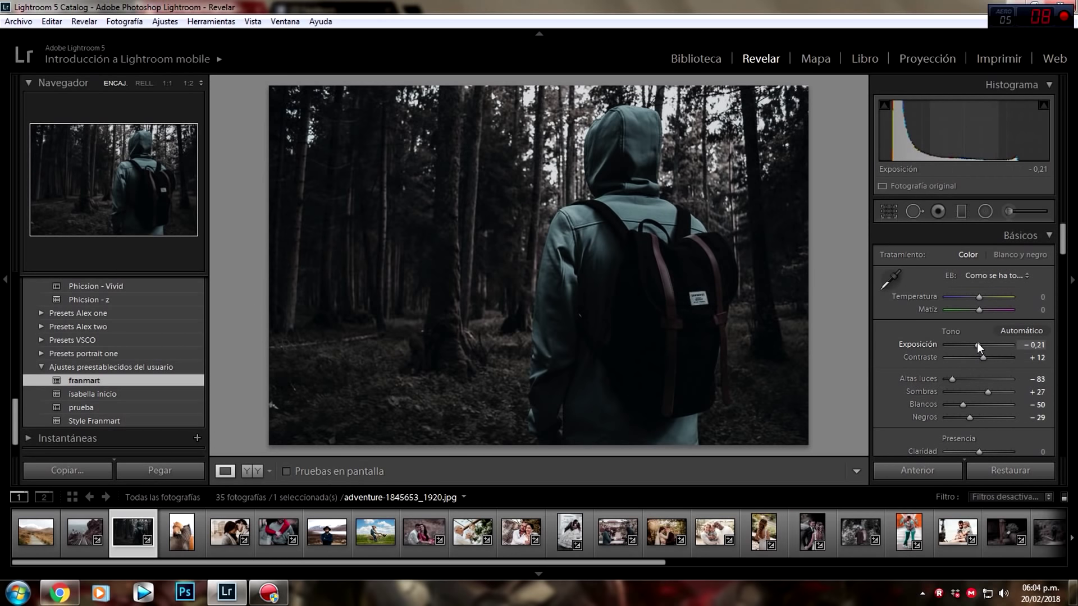
{"action": "left_click_drag", "start_coordinate": [977, 344], "coordinate": [981, 344]}
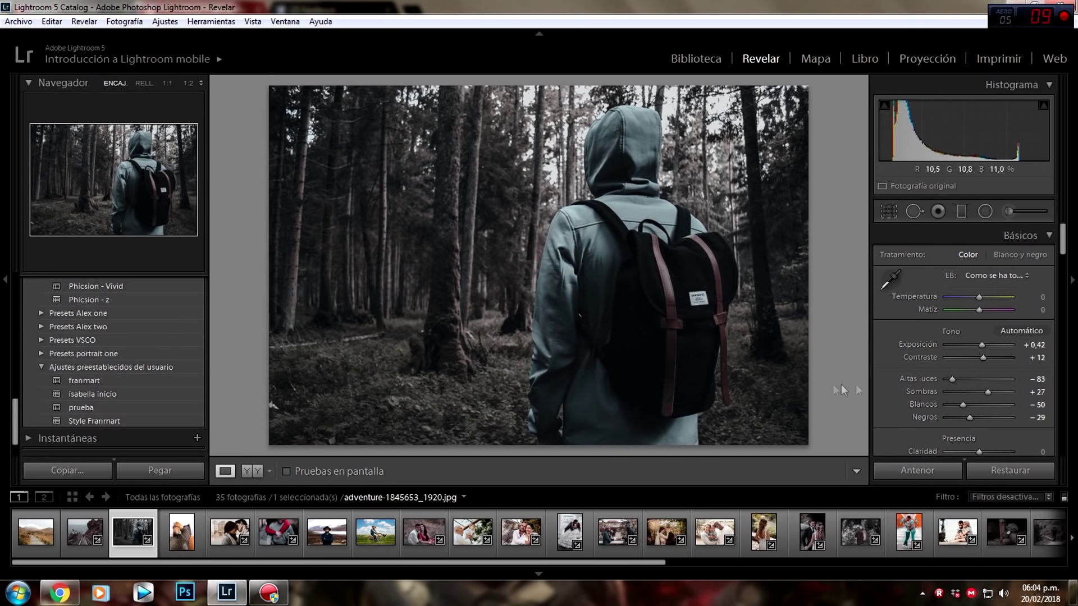
- Ease the forest photo's vibrance to -35, compare Before/After, then open the hike photo
{"action": "left_click_drag", "start_coordinate": [1061, 242], "coordinate": [1062, 257]}
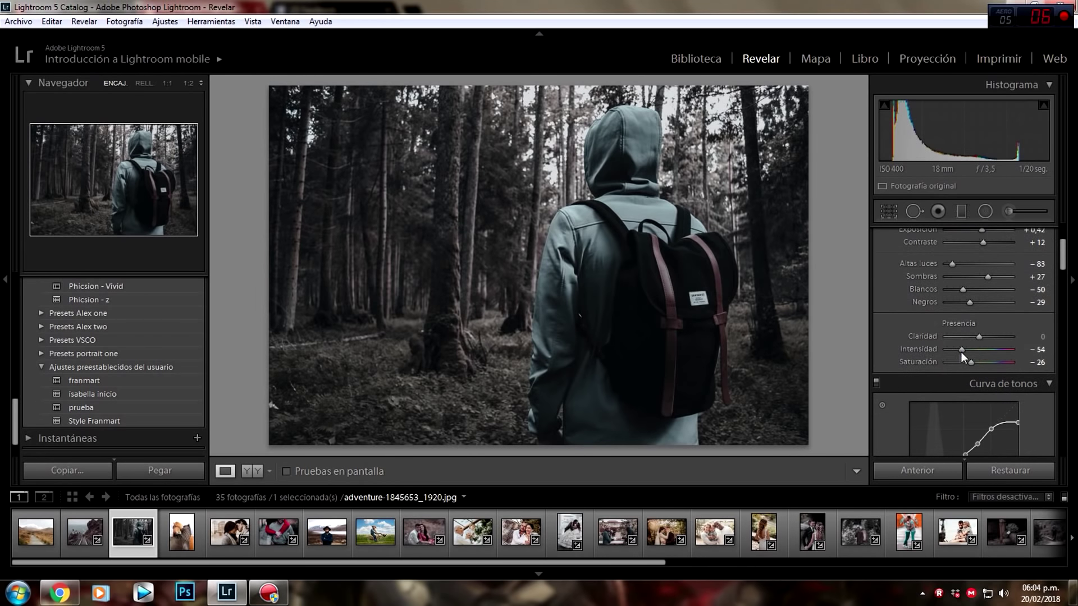
{"action": "left_click_drag", "start_coordinate": [961, 350], "coordinate": [962, 349]}
{"action": "left_click_drag", "start_coordinate": [965, 349], "coordinate": [967, 350]}
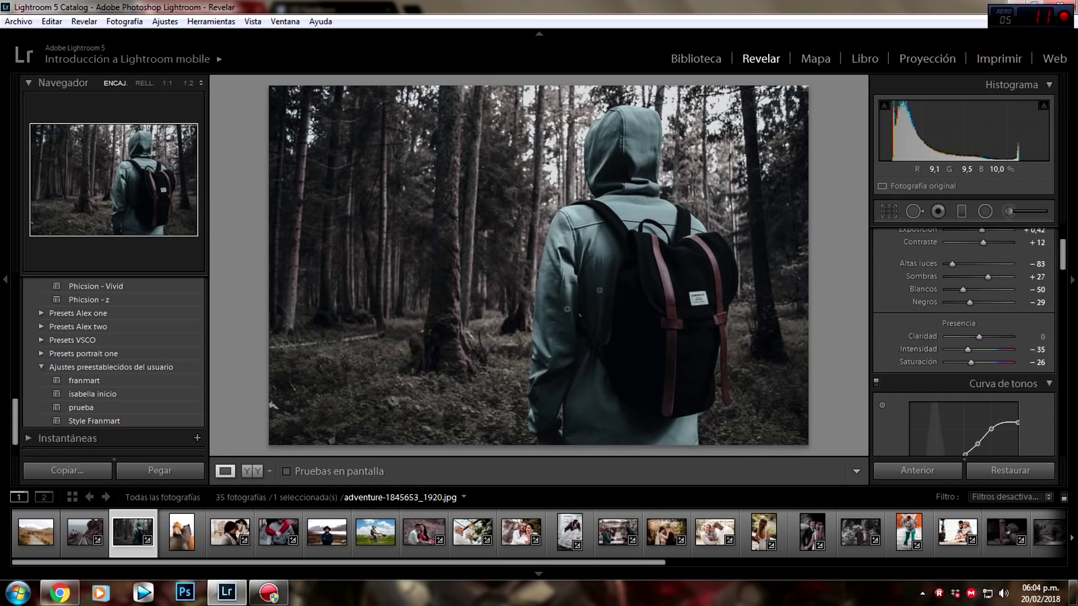
{"action": "left_click", "coordinate": [252, 472]}
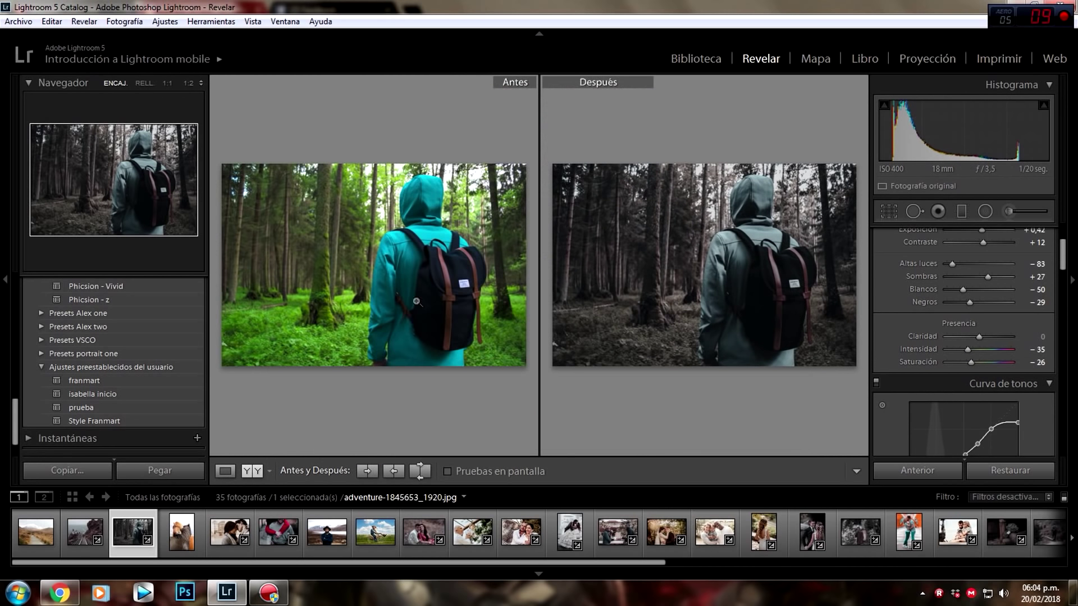
{"action": "key", "text": "d"}
{"action": "left_click", "coordinate": [36, 532]}
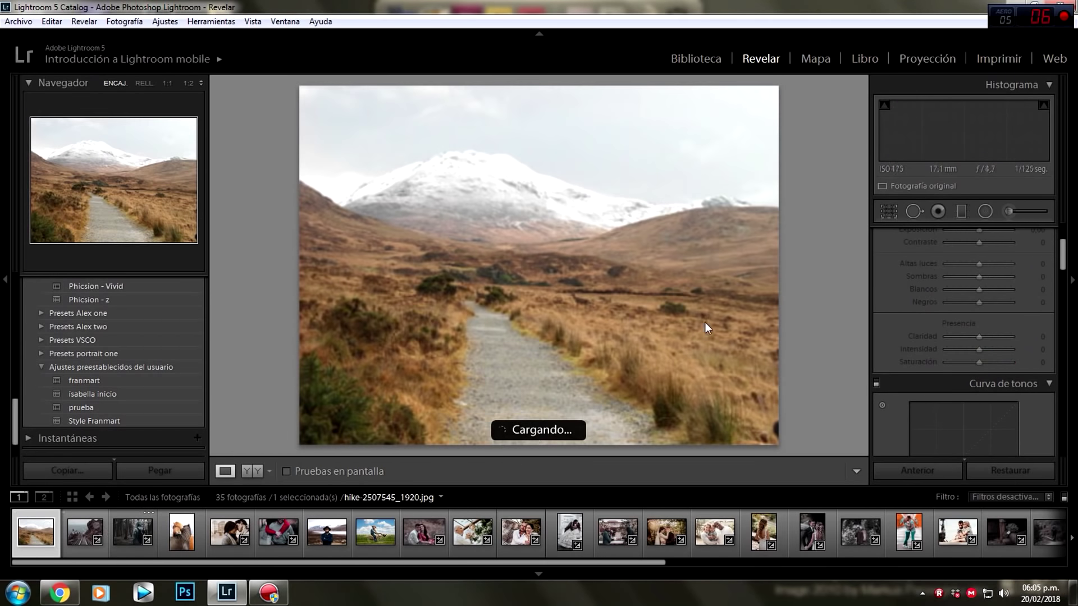
- Apply franmart to the hike photo, lower exposure to -0.42, then open the horses photo
{"action": "left_click", "coordinate": [110, 379]}
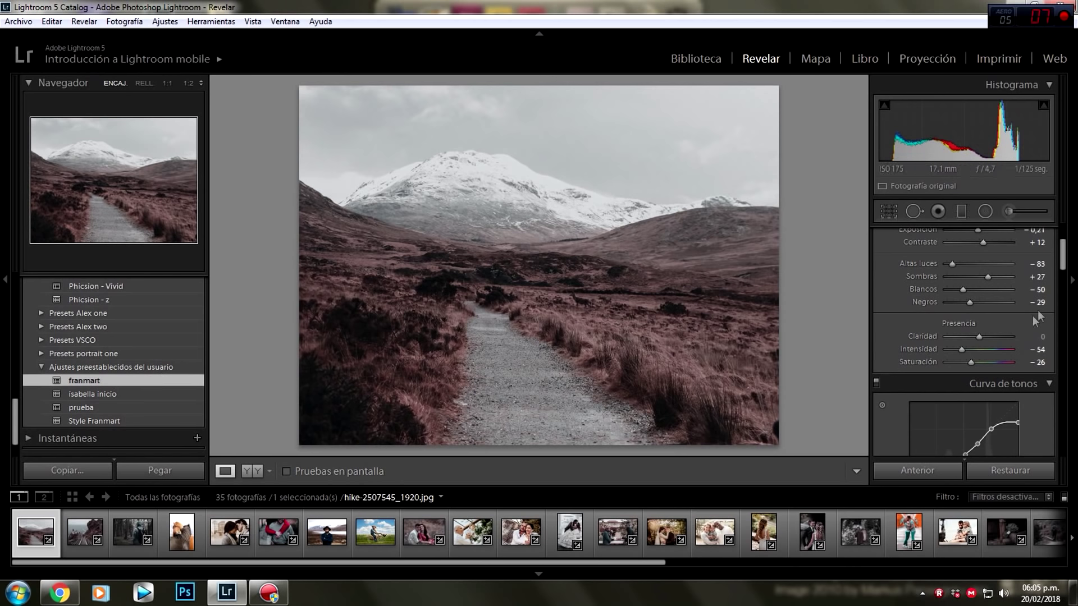
{"action": "scroll", "coordinate": [1064, 263], "scroll_direction": "up", "scroll_amount": 2}
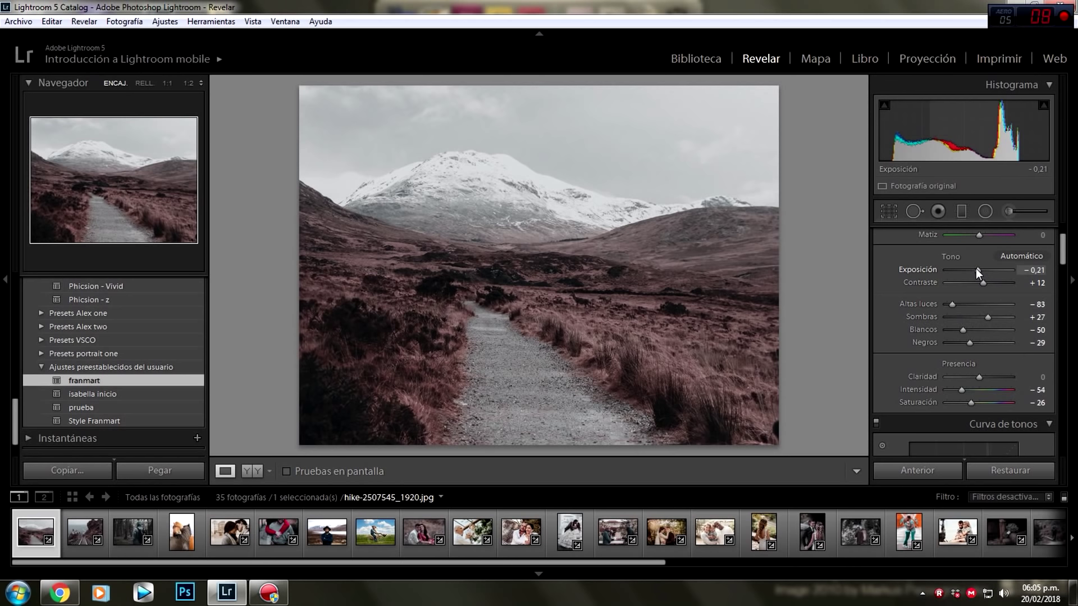
{"action": "left_click_drag", "start_coordinate": [976, 269], "coordinate": [970, 269]}
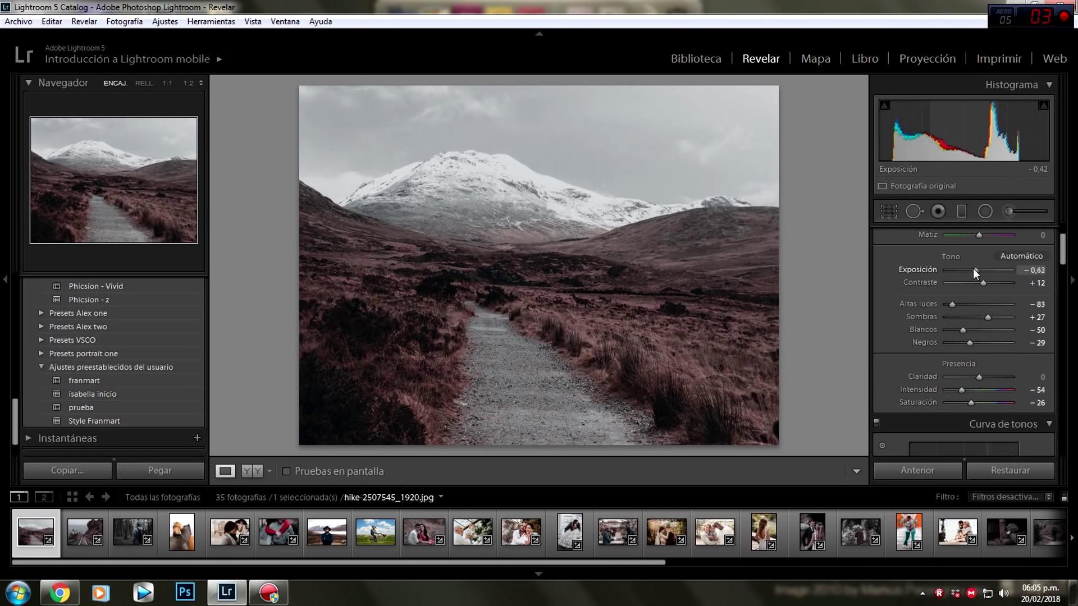
{"action": "left_click", "coordinate": [182, 531]}
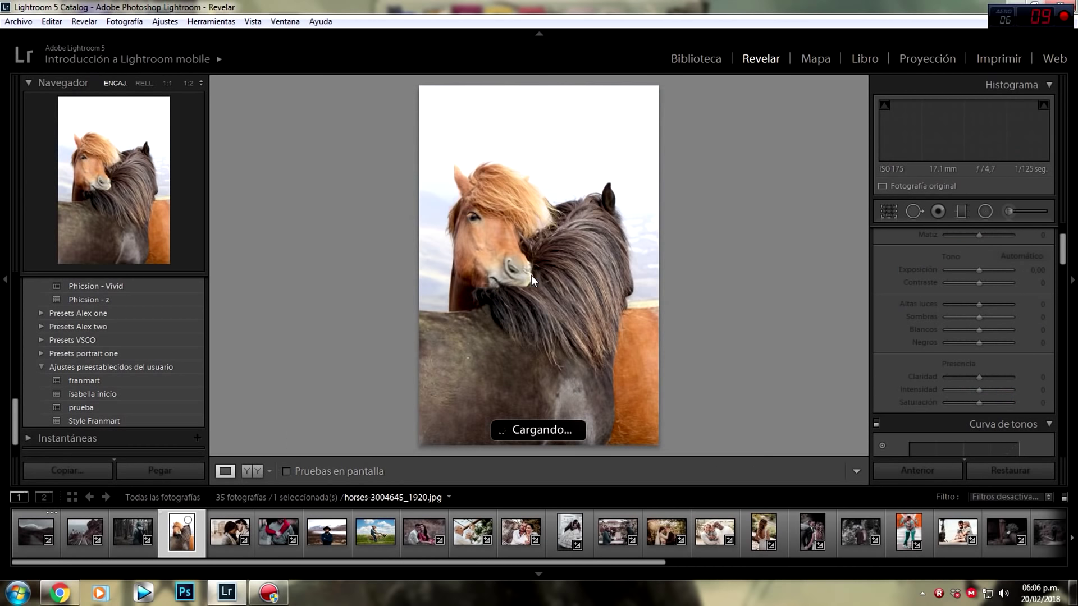
- Apply franmart to the horses photo with exposure -0.73, compare, then open the cliff photo
{"action": "left_click", "coordinate": [98, 382]}
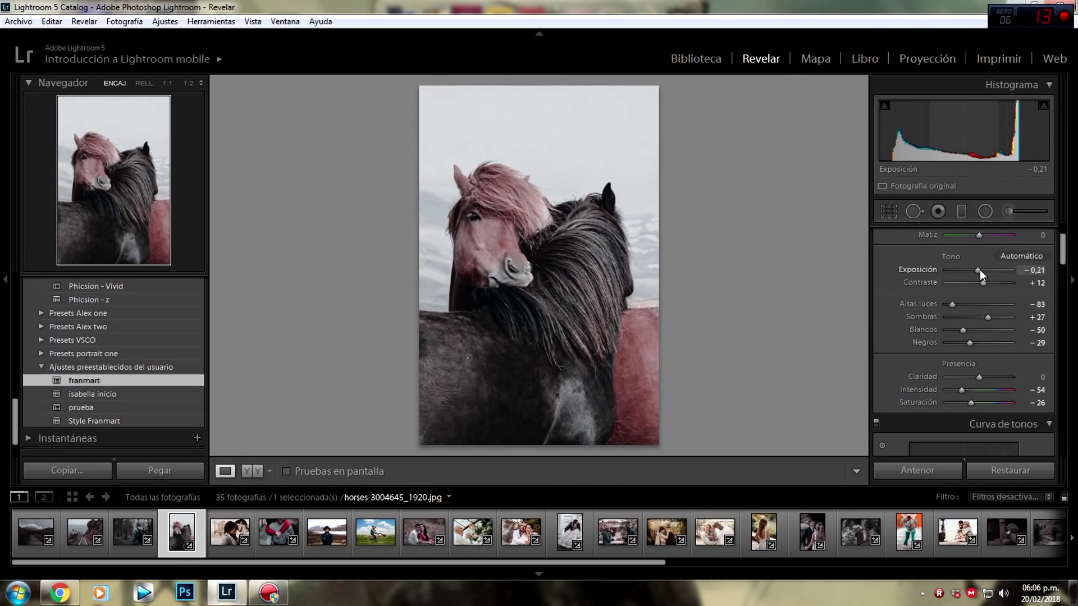
{"action": "left_click_drag", "start_coordinate": [979, 270], "coordinate": [977, 270]}
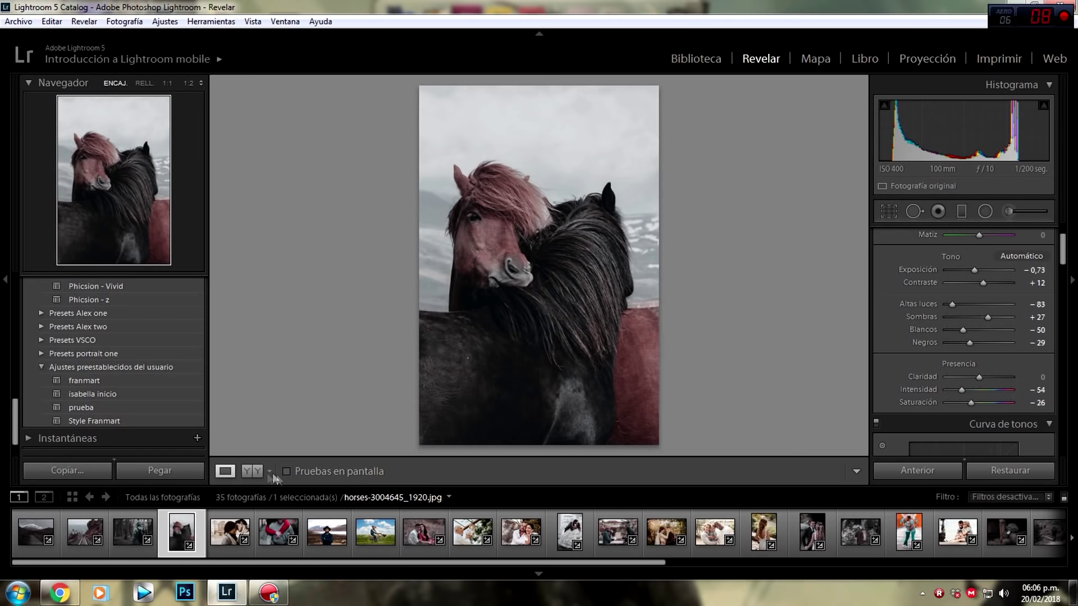
{"action": "key", "text": "y"}
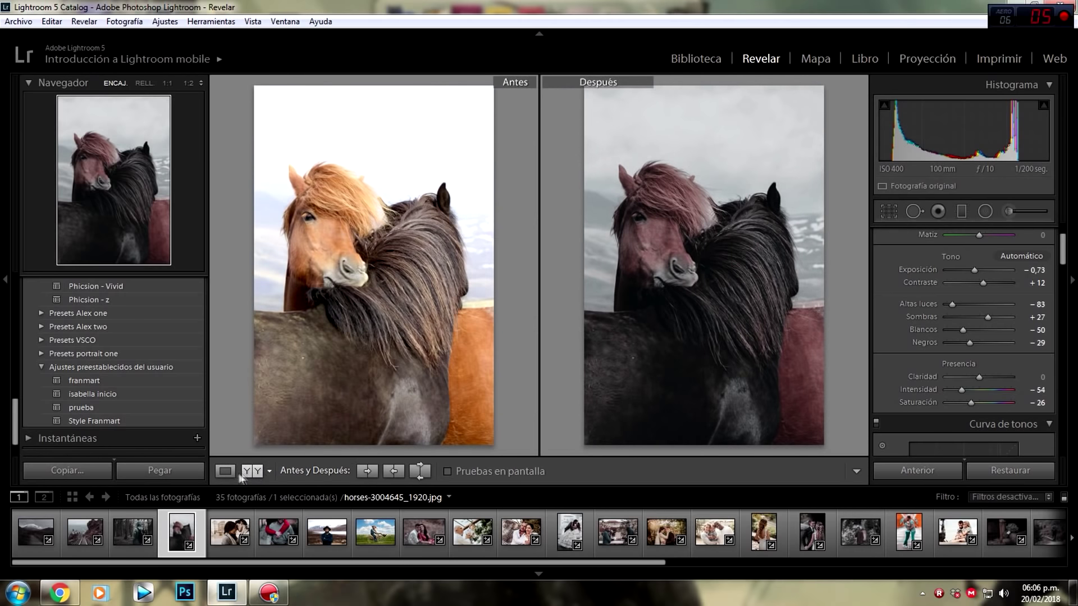
{"action": "key", "text": "y"}
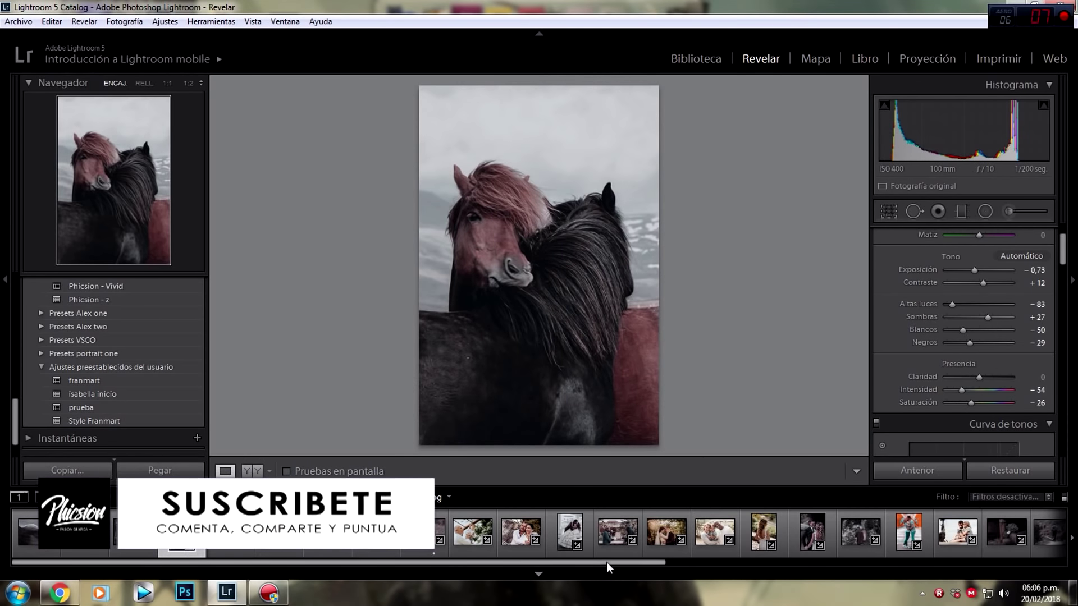
{"action": "left_click_drag", "start_coordinate": [607, 561], "coordinate": [1046, 545]}
{"action": "left_click", "coordinate": [1046, 546]}
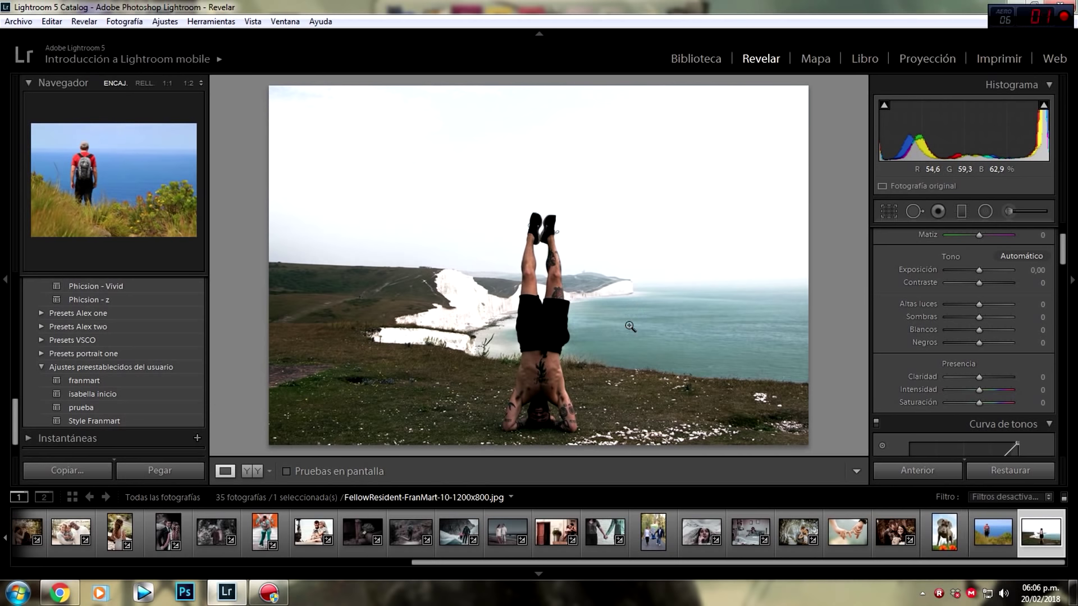
- Apply franmart to the cliff photo with shadows +65, blacks -10 and vibrance -42
{"action": "left_click", "coordinate": [103, 377]}
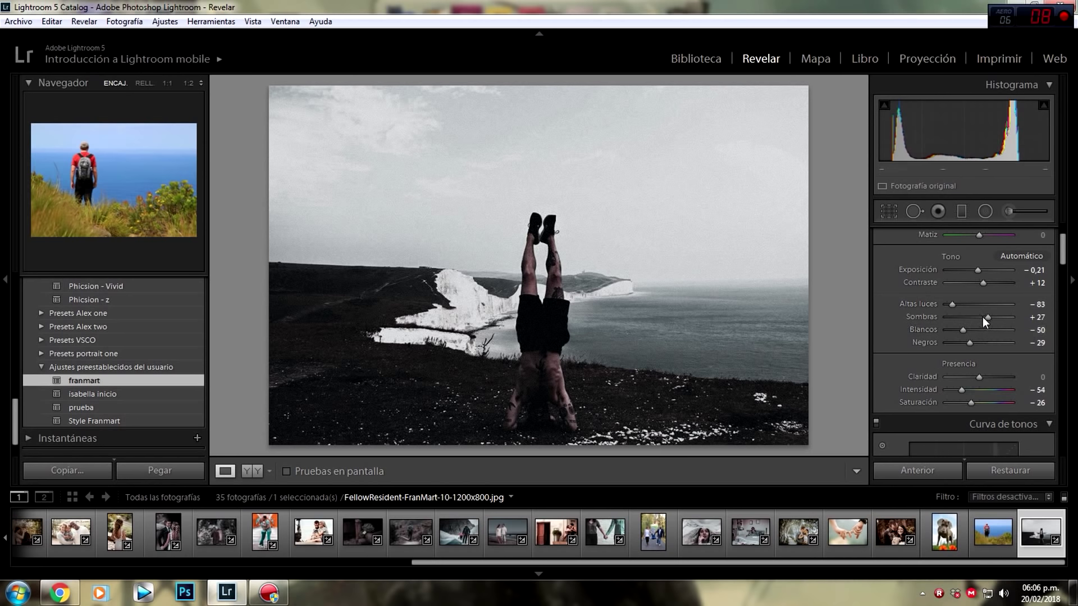
{"action": "left_click_drag", "start_coordinate": [987, 318], "coordinate": [999, 318]}
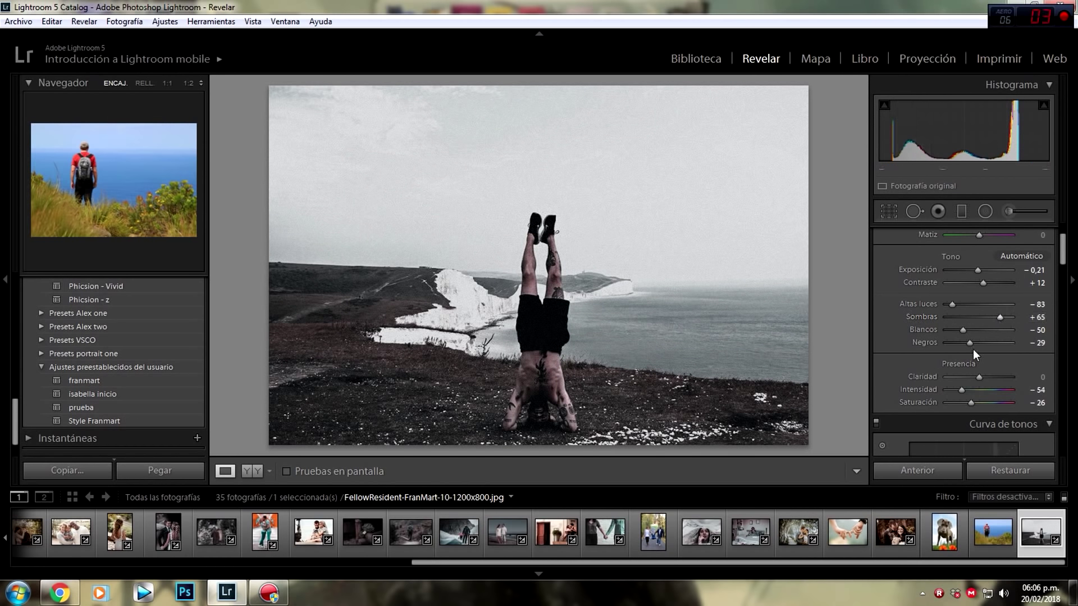
{"action": "left_click_drag", "start_coordinate": [970, 344], "coordinate": [975, 344]}
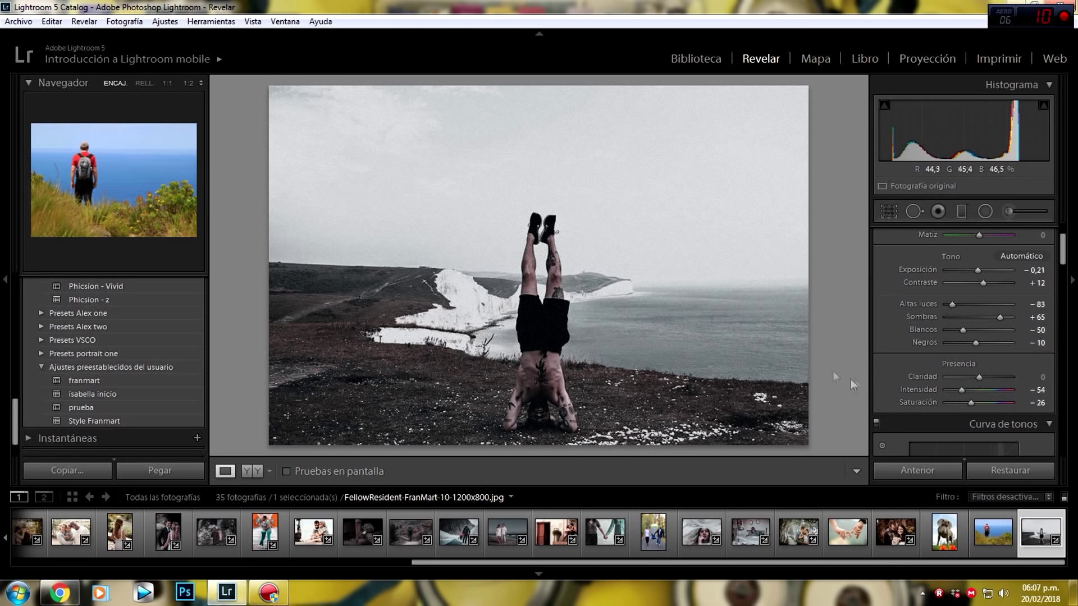
{"action": "left_click_drag", "start_coordinate": [962, 390], "coordinate": [966, 390]}
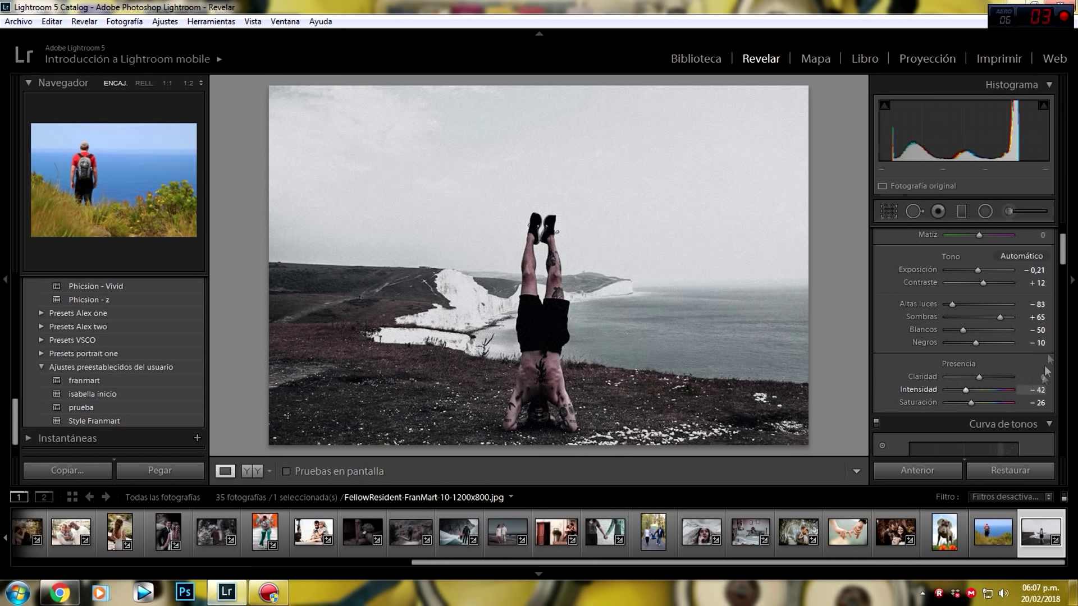
{"action": "left_click_drag", "start_coordinate": [1063, 250], "coordinate": [1063, 308]}
{"action": "left_click", "coordinate": [941, 256]}
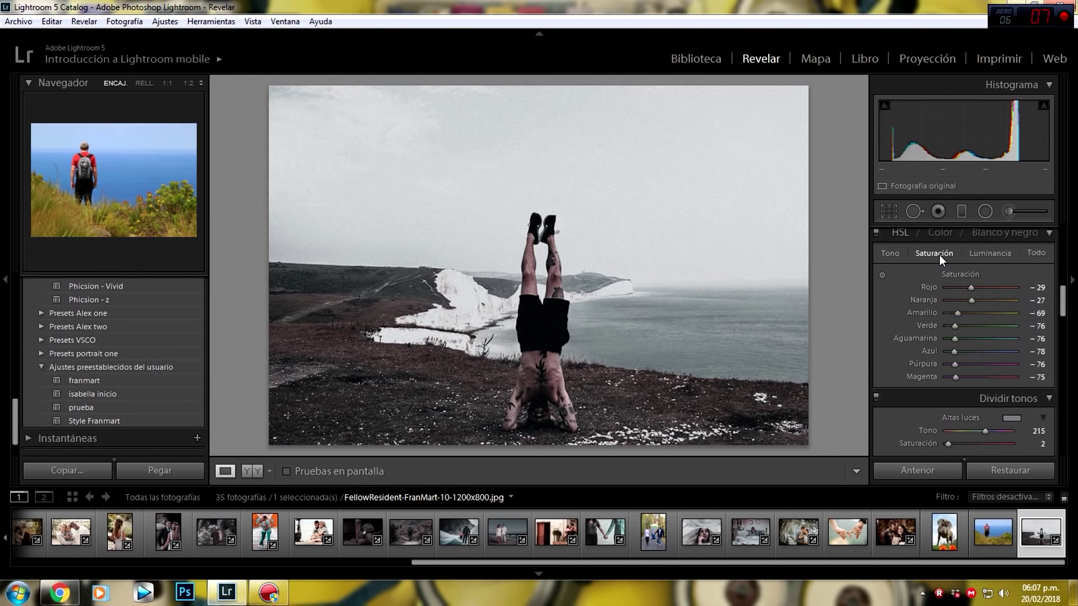
- Set the cliff photo's HSL blue saturation to +4 and compare Before/After
{"action": "left_click_drag", "start_coordinate": [955, 349], "coordinate": [979, 347]}
{"action": "mouse_move", "coordinate": [979, 351]}
{"action": "left_mouse_down"}
{"action": "mouse_move", "coordinate": [959, 339]}
{"action": "mouse_move", "coordinate": [972, 338]}
{"action": "left_mouse_up"}
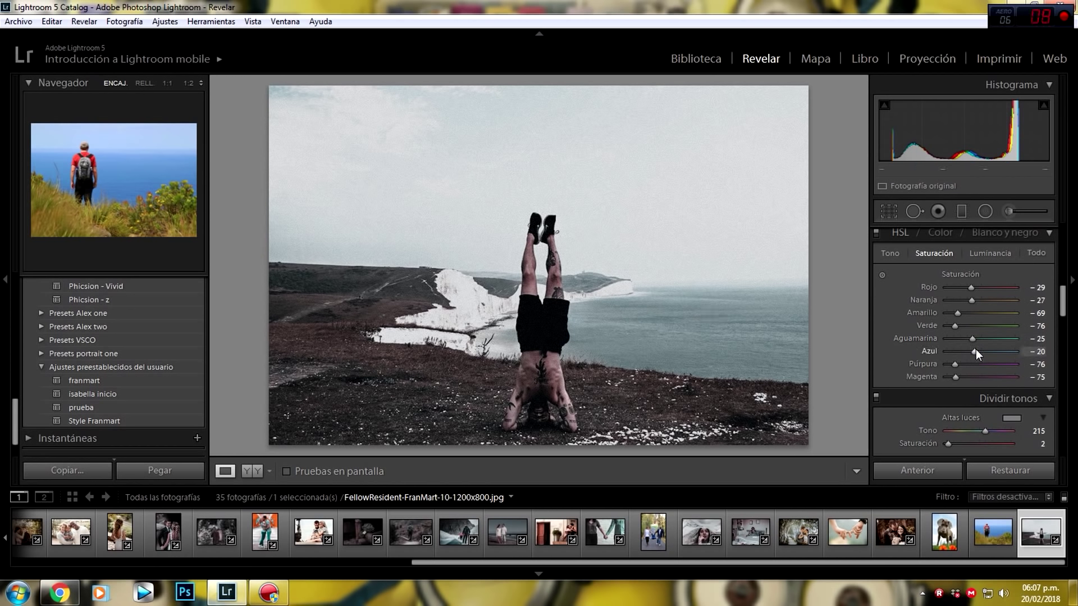
{"action": "left_click_drag", "start_coordinate": [981, 353], "coordinate": [985, 352]}
{"action": "left_click", "coordinate": [249, 472]}
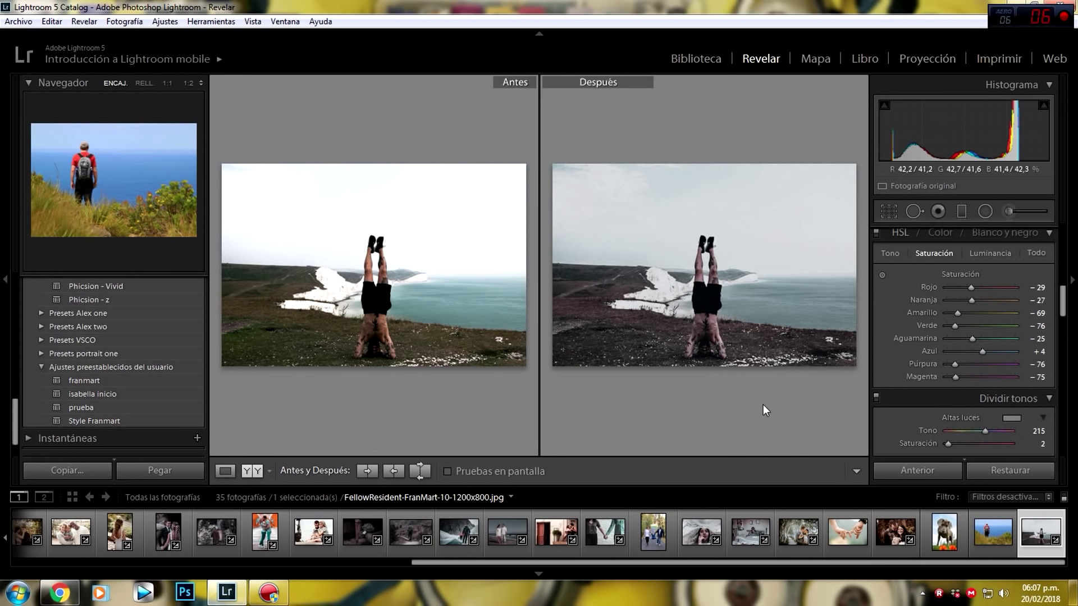
{"action": "left_click", "coordinate": [225, 471]}
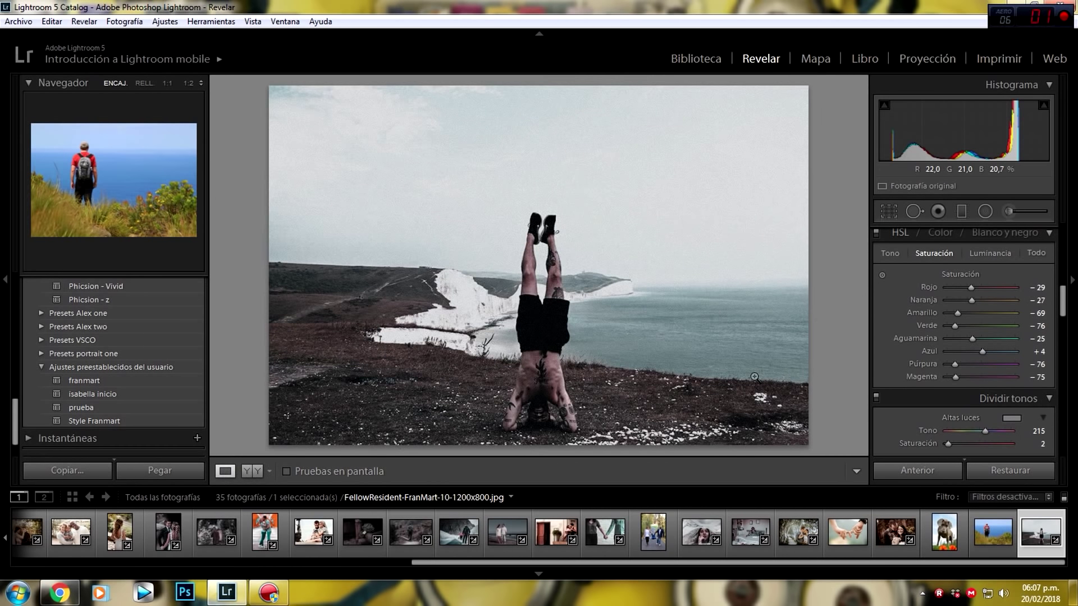
{"action": "scroll", "coordinate": [966, 281], "scroll_direction": "up", "scroll_amount": 5}
{"action": "left_click", "coordinate": [1009, 210]}
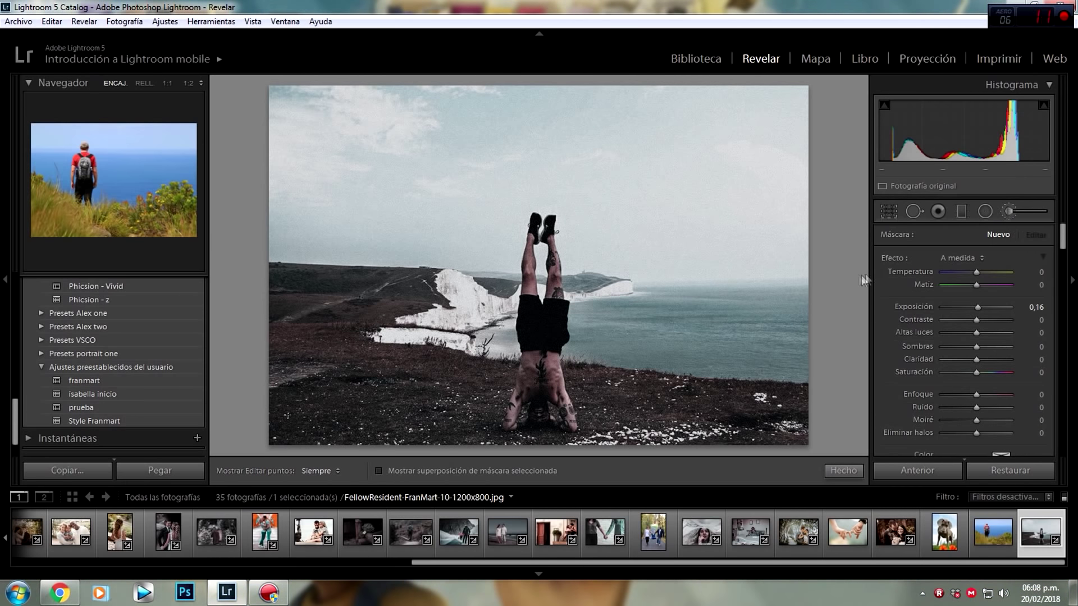
- Drop the brushed sky area's saturation to -76 and close the adjustment brush
{"action": "key", "text": "h"}
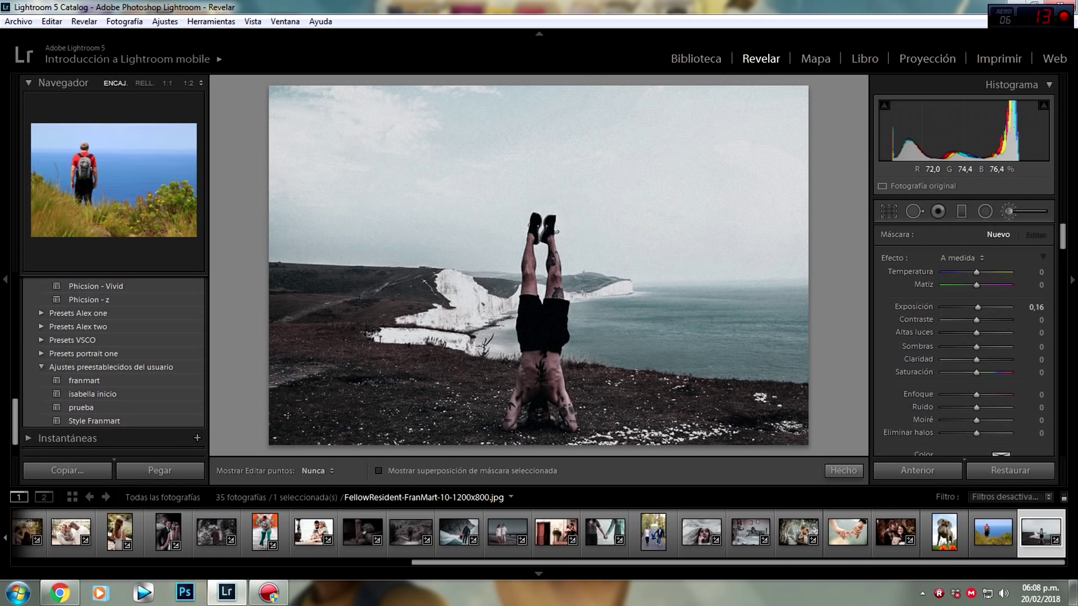
{"action": "key", "text": "h"}
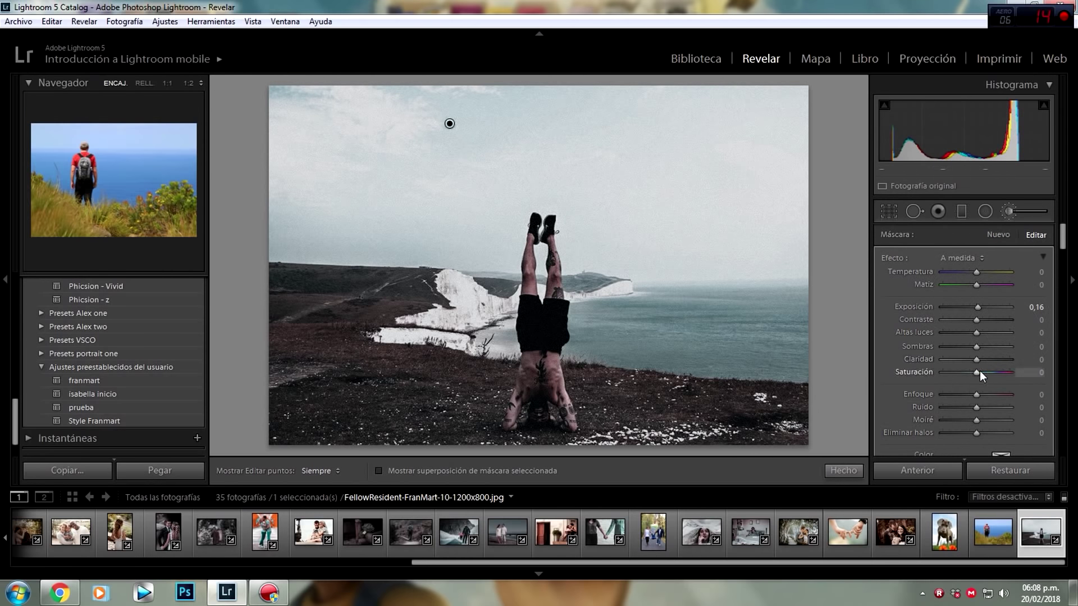
{"action": "left_click_drag", "start_coordinate": [976, 371], "coordinate": [966, 371]}
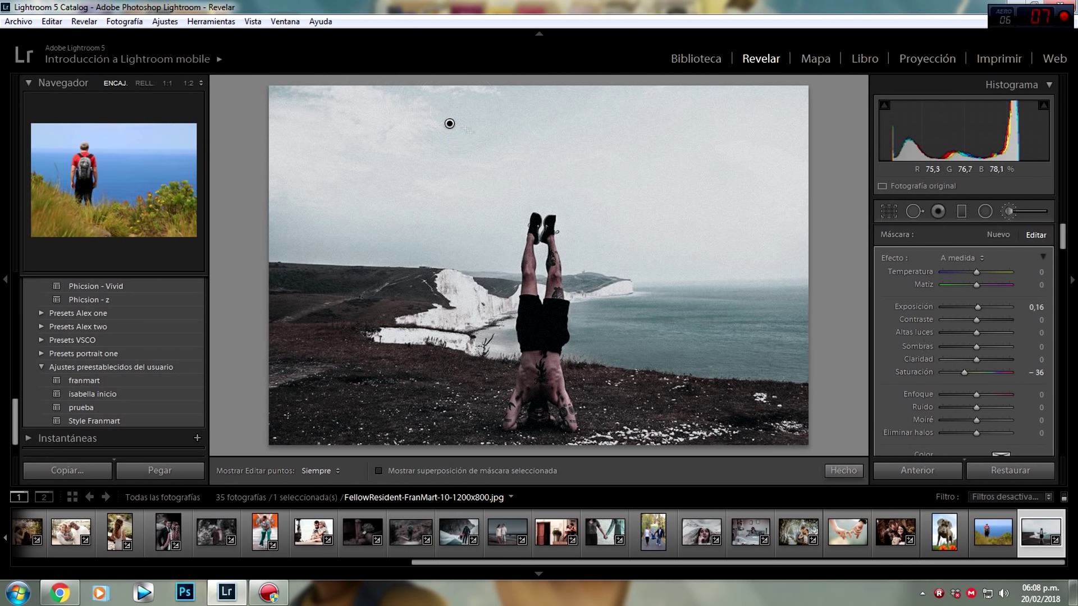
{"action": "left_click_drag", "start_coordinate": [963, 375], "coordinate": [950, 373]}
{"action": "key", "text": "h"}
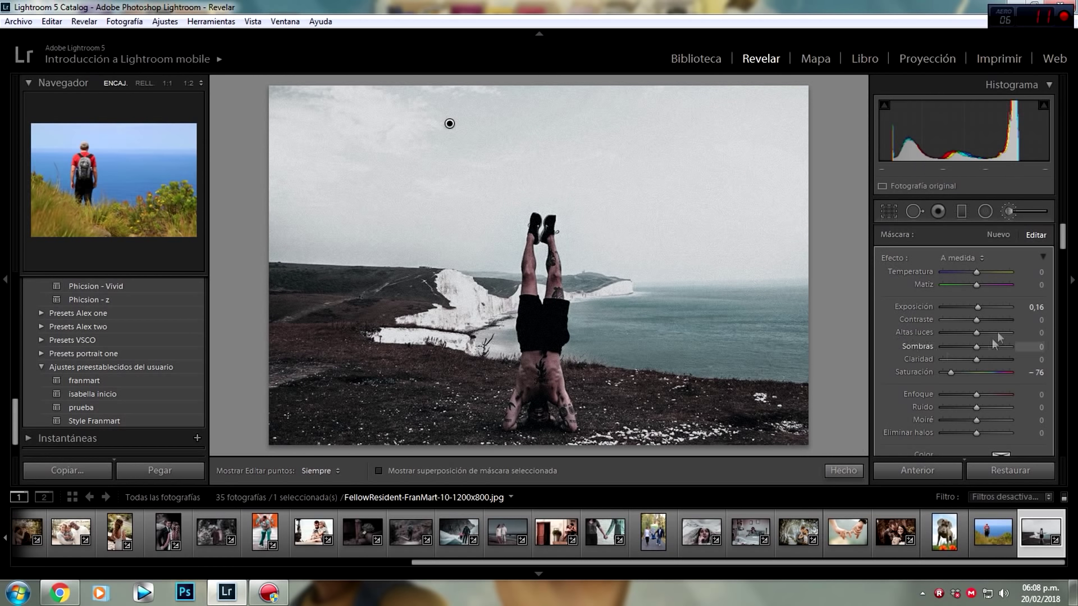
{"action": "left_click", "coordinate": [1009, 210]}
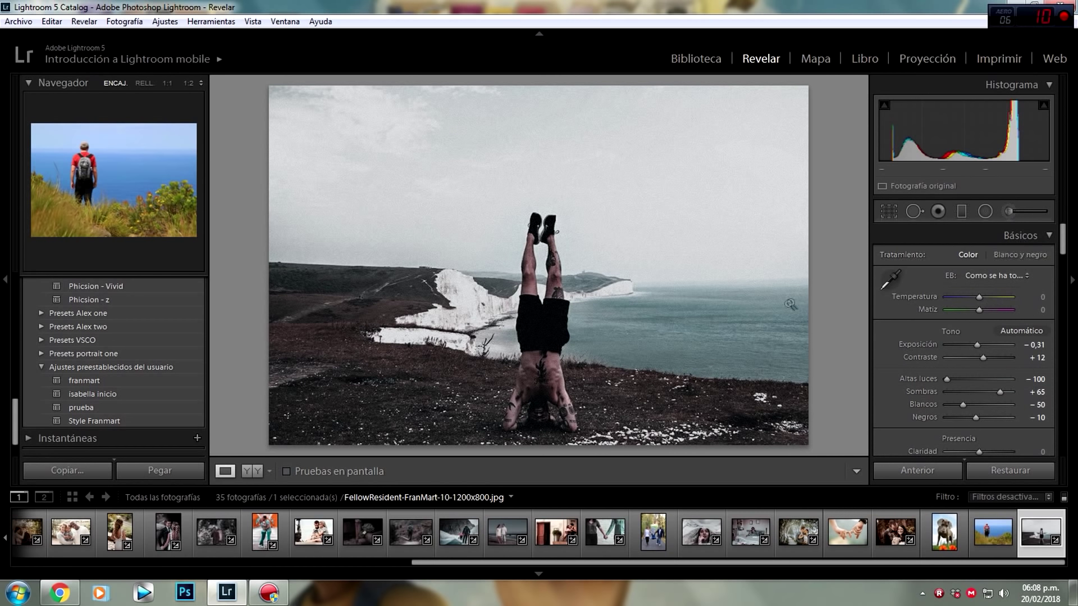
{"action": "left_click", "coordinate": [979, 297]}
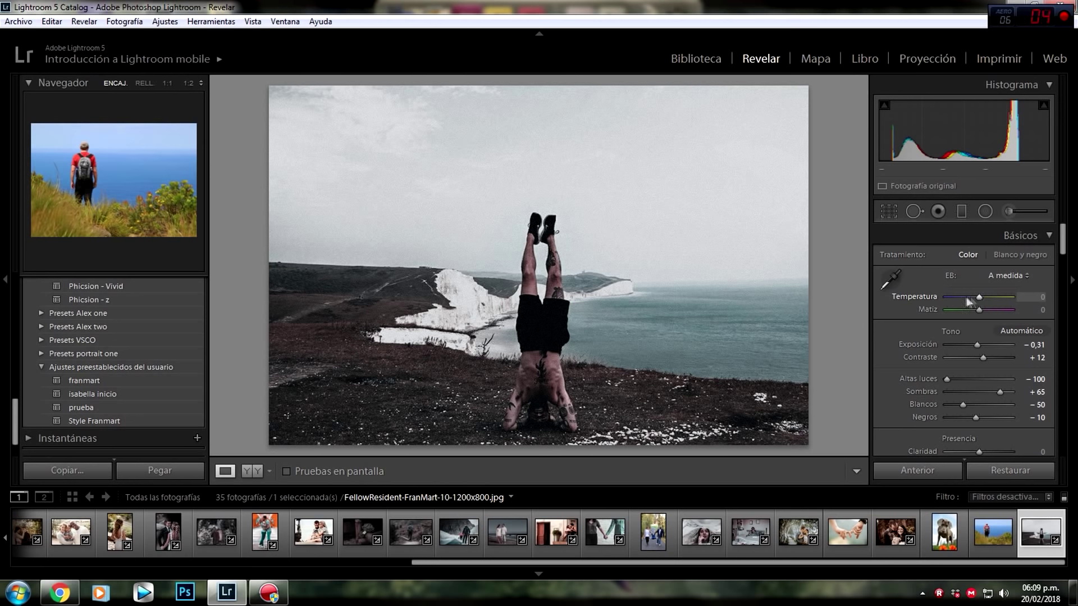
{"action": "left_click_drag", "start_coordinate": [979, 296], "coordinate": [976, 295]}
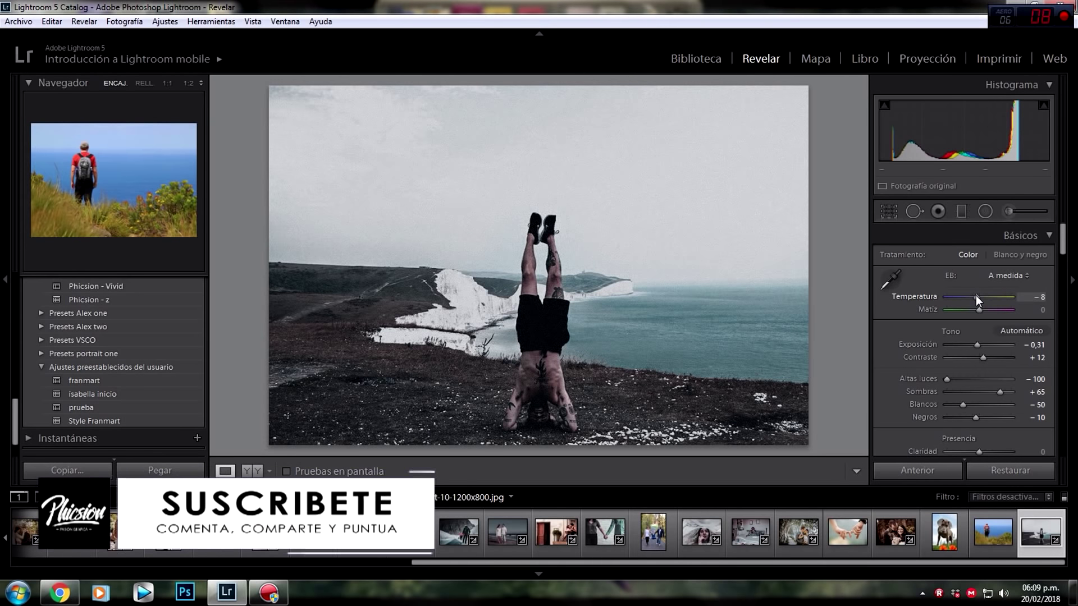
{"action": "left_click_drag", "start_coordinate": [976, 295], "coordinate": [971, 296]}
{"action": "double_click", "coordinate": [972, 296]}
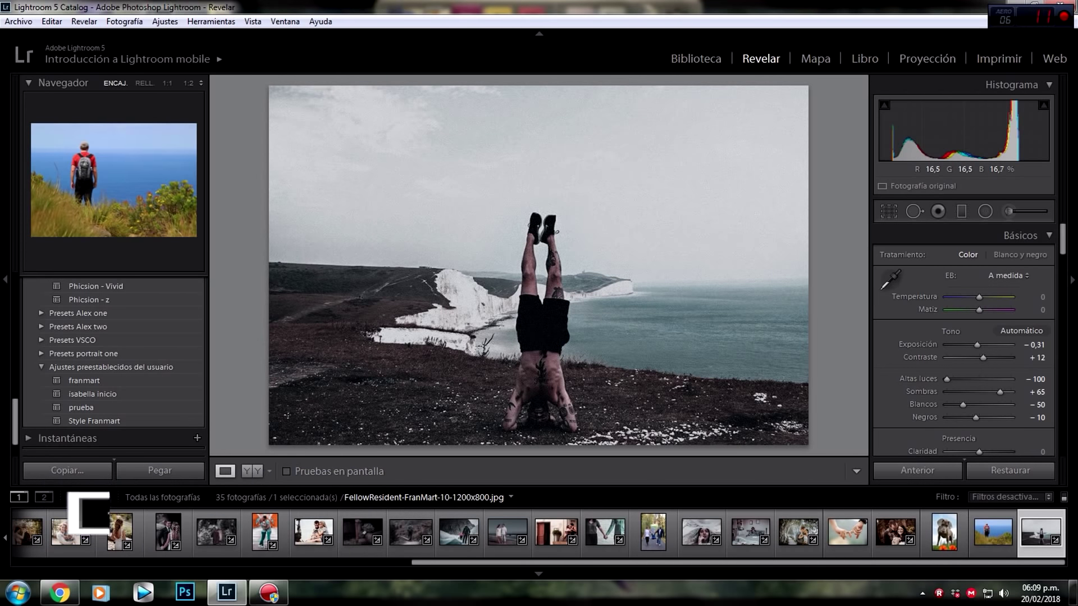
{"action": "left_click", "coordinate": [252, 471]}
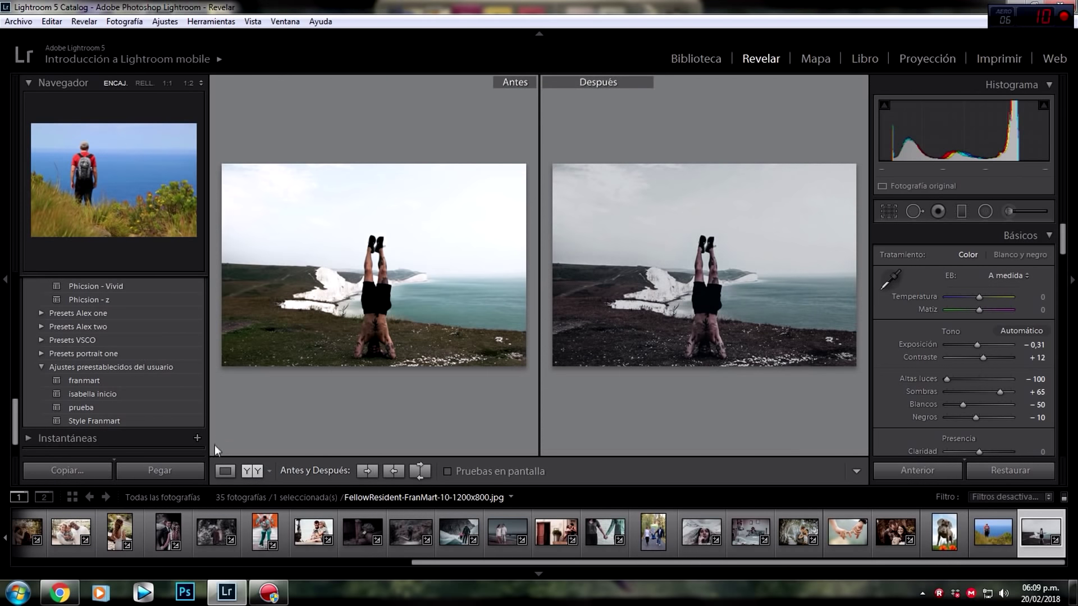
{"action": "left_click", "coordinate": [225, 471]}
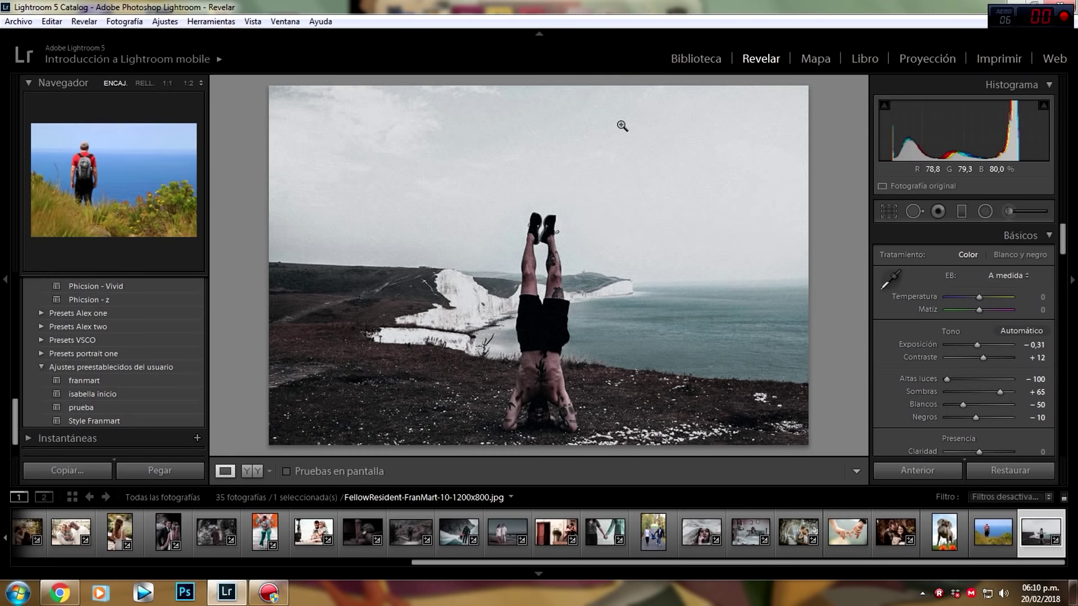